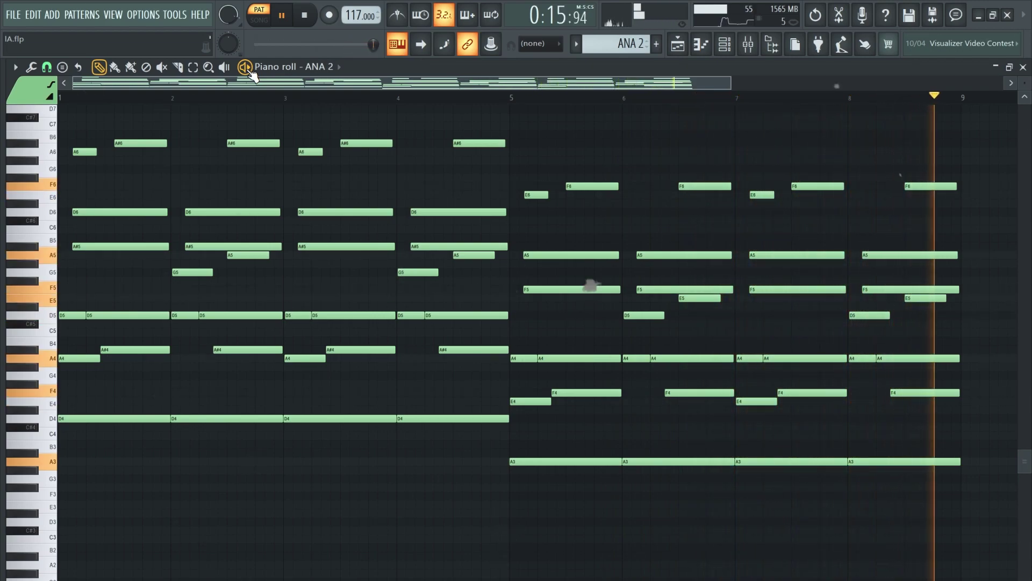
- Stop playback and open the kHs Reverser and Murda Melodies effects on the ANA 2 mixer track
{"action": "key", "text": "space"}
{"action": "key", "text": "F9"}
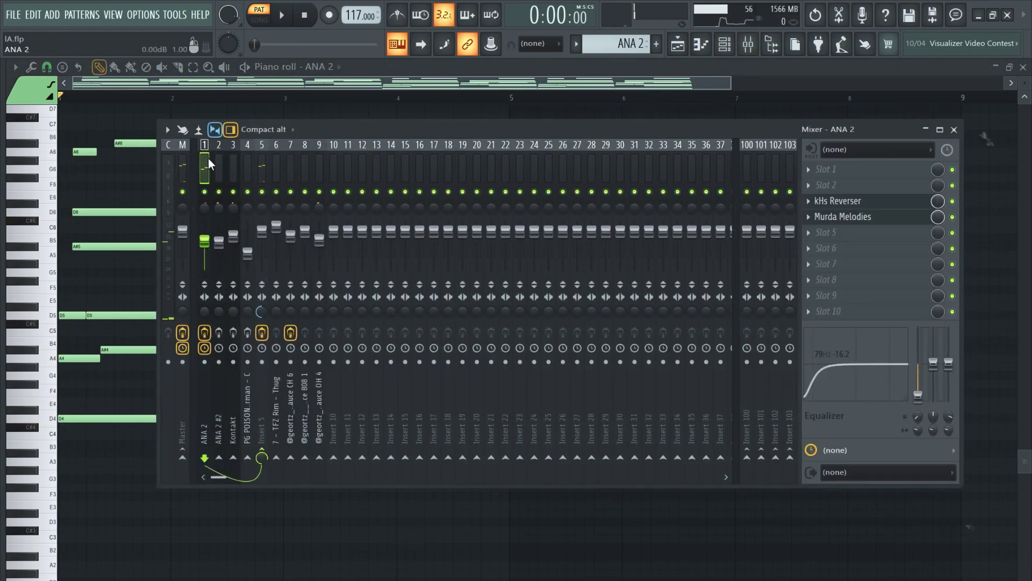
{"action": "left_click", "coordinate": [839, 201]}
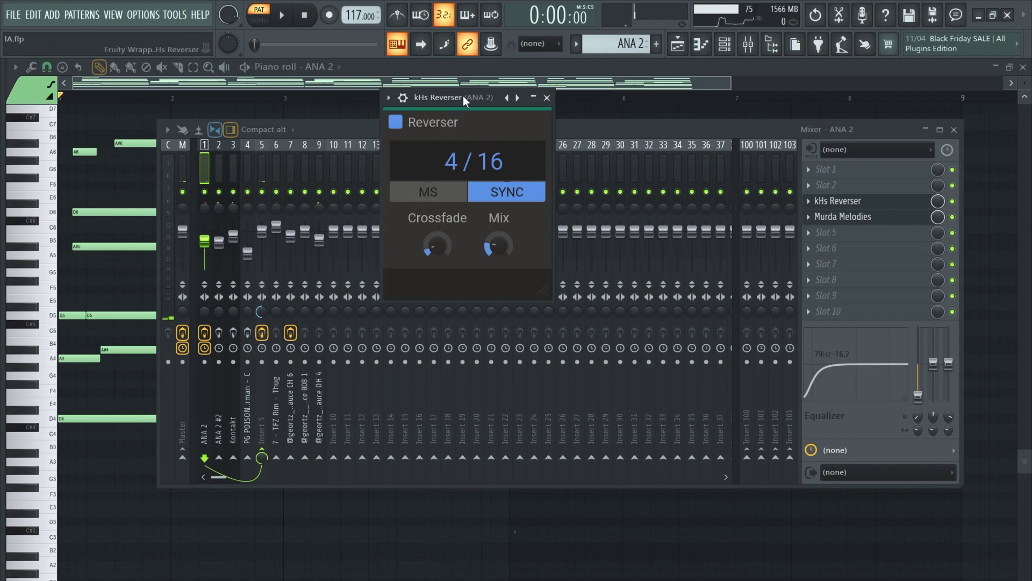
{"action": "left_click_drag", "start_coordinate": [463, 95], "coordinate": [468, 121]}
{"action": "left_click", "coordinate": [888, 219]}
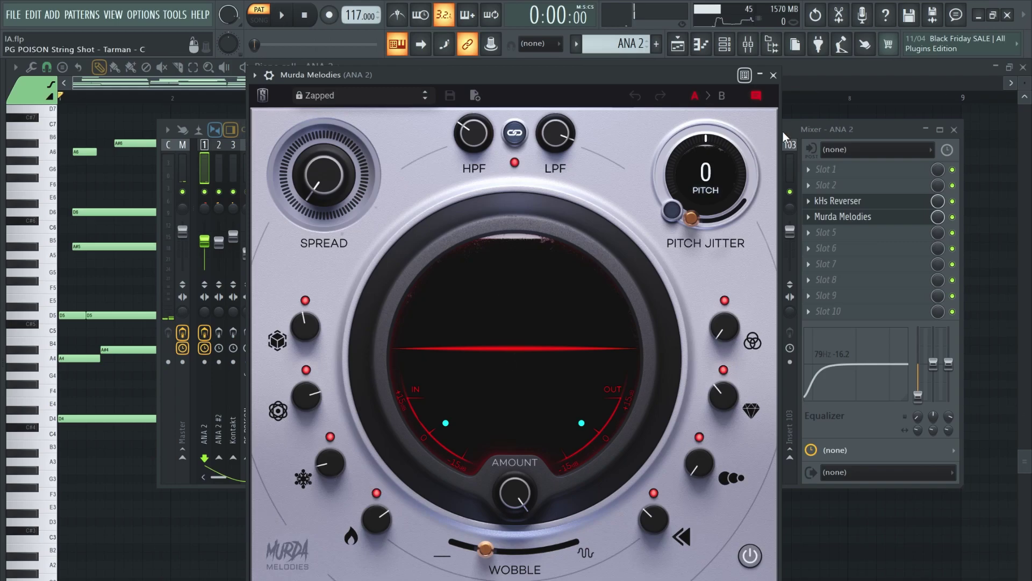
- Bring the mixer to the front and play back the ANA 2 pattern through its effects
{"action": "left_click", "coordinate": [796, 128]}
{"action": "key", "text": "space"}
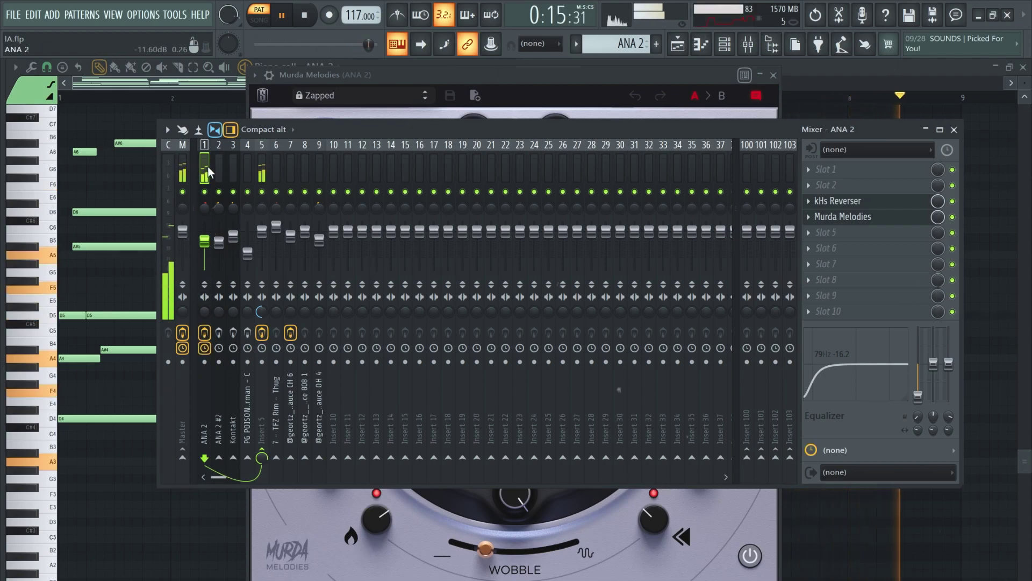
{"action": "key", "text": "space"}
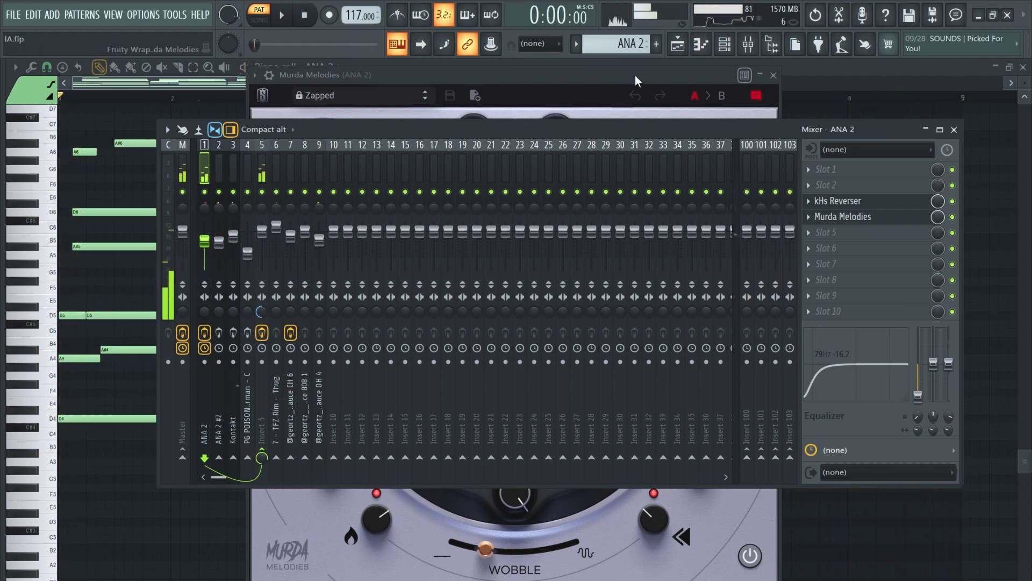
- Switch to the ANA 2 #2 pattern and open its instrument and its piano roll
{"action": "left_click", "coordinate": [723, 45]}
{"action": "left_click_drag", "start_coordinate": [621, 46], "coordinate": [621, 41]}
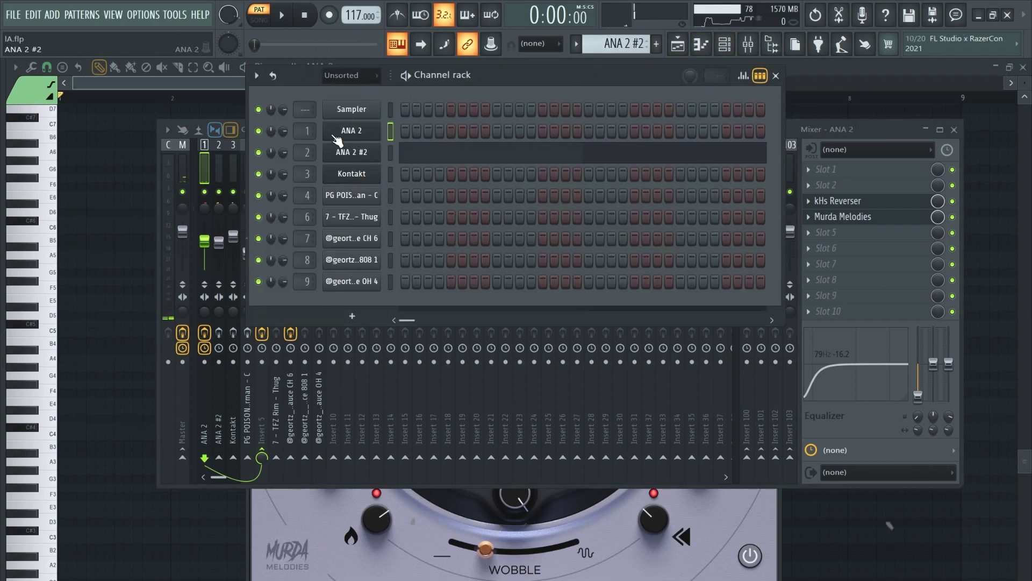
{"action": "left_click", "coordinate": [338, 145]}
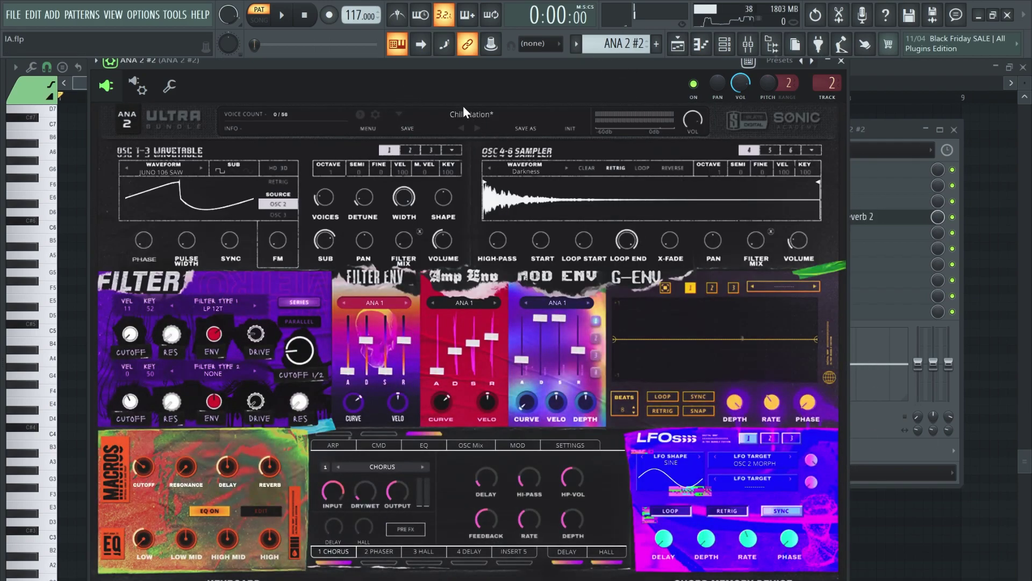
{"action": "left_click", "coordinate": [723, 45]}
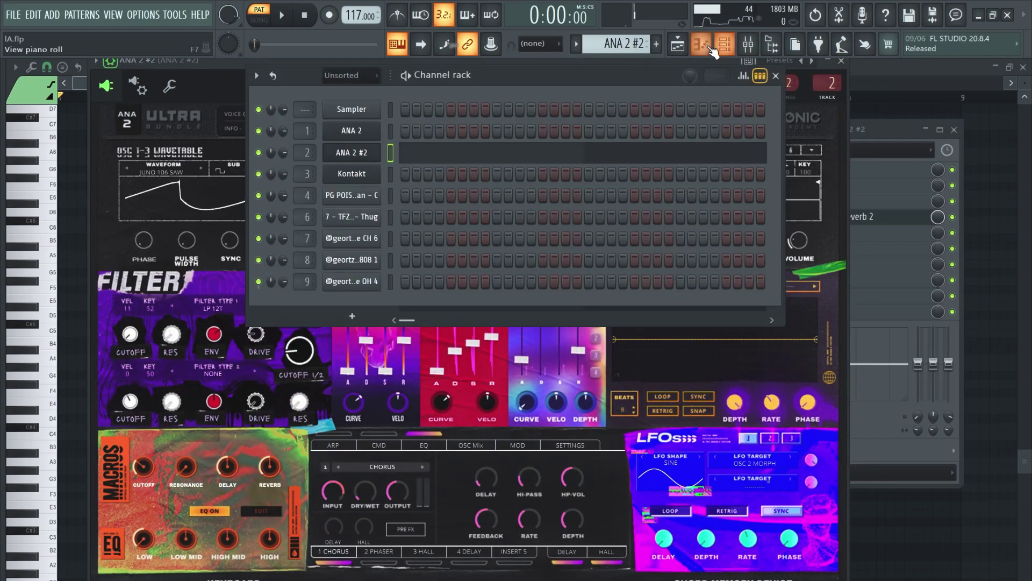
{"action": "left_click", "coordinate": [702, 45]}
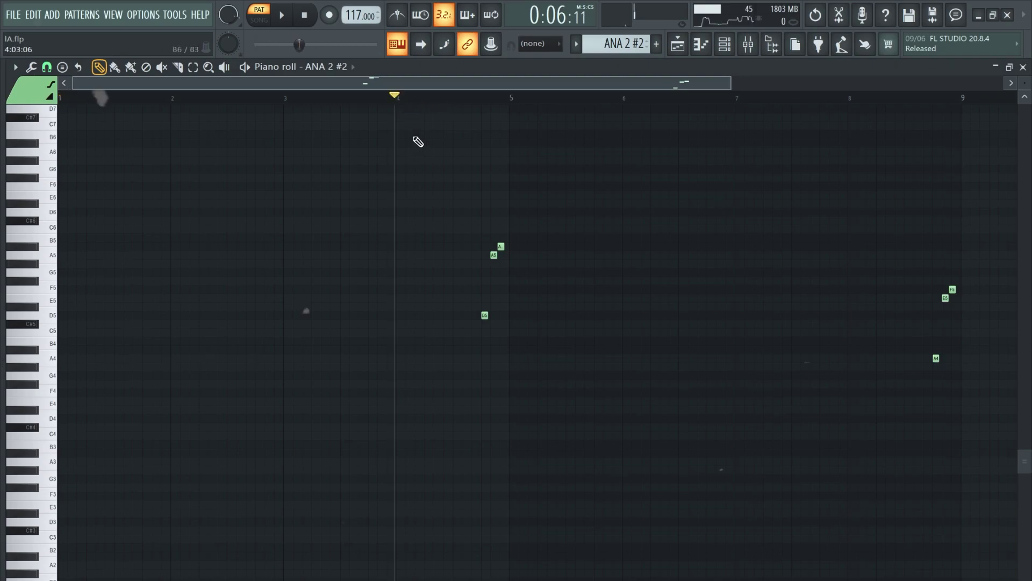
- Play back the ANA 2 #2 pattern, listening to the short note runs before bars 5 and 9
{"action": "key", "text": "space"}
{"action": "scroll", "coordinate": [420, 235], "scroll_direction": "up", "scroll_amount": 5}
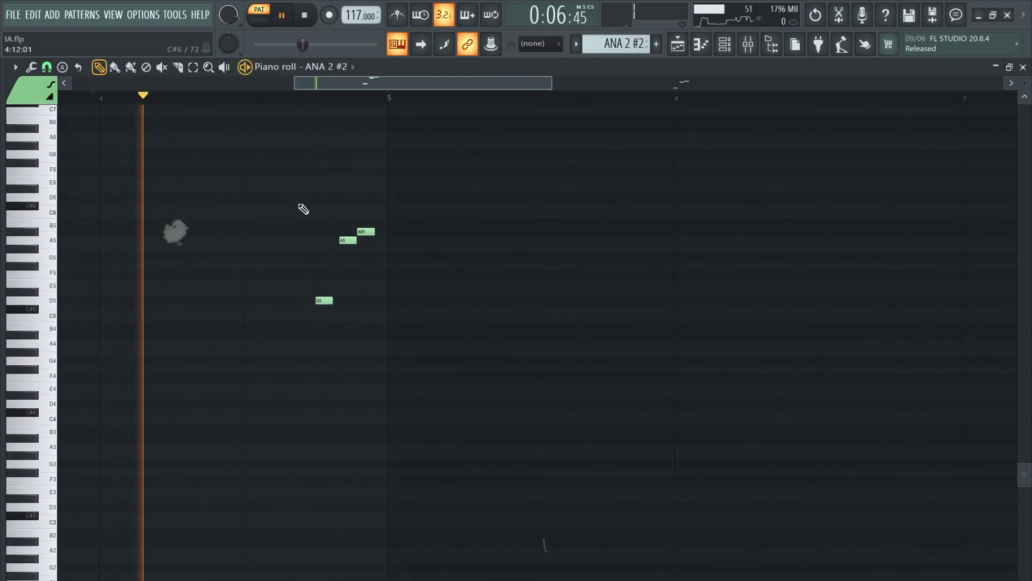
{"action": "scroll", "coordinate": [304, 209], "scroll_direction": "down", "scroll_amount": 4}
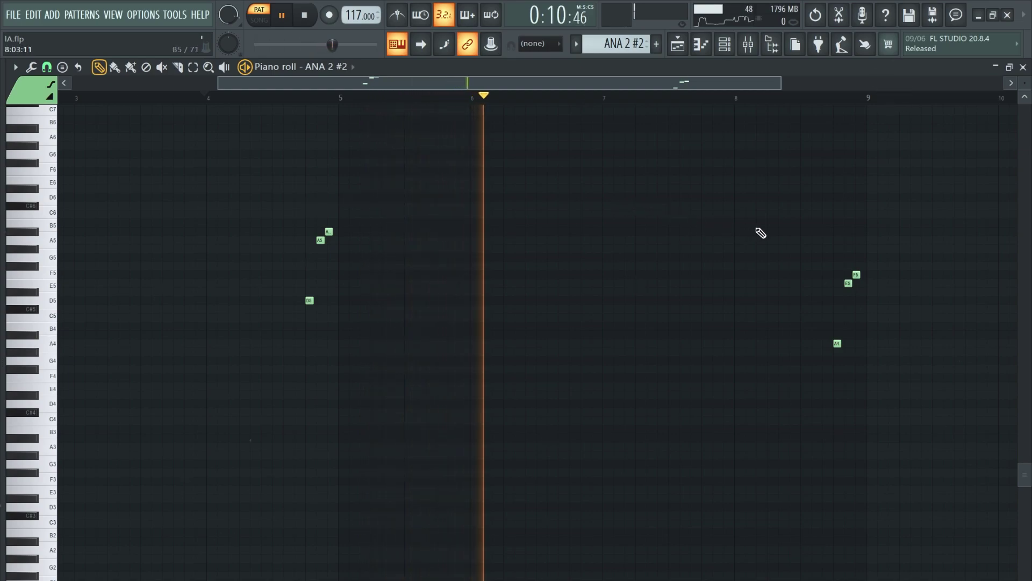
{"action": "left_click", "coordinate": [743, 99]}
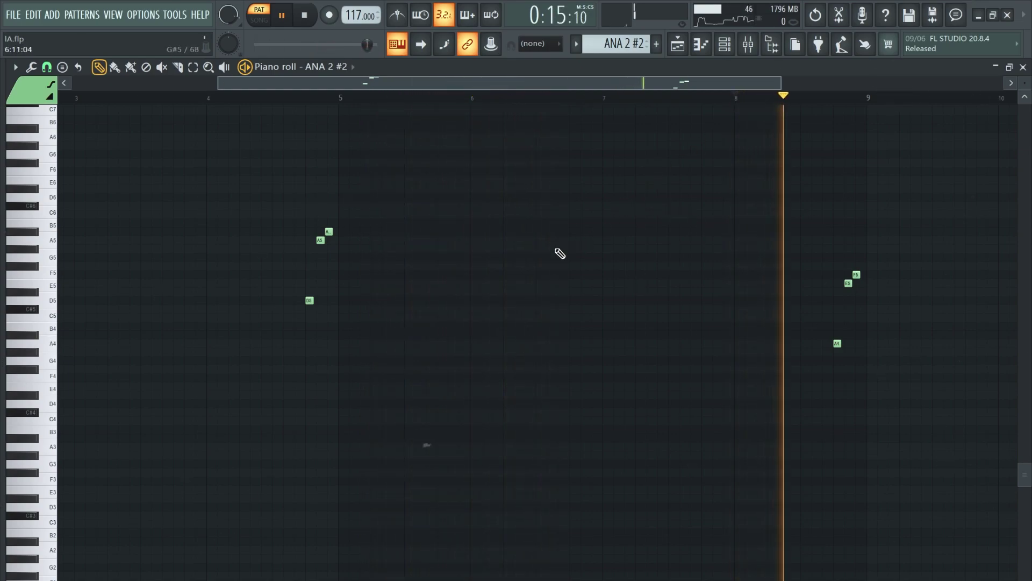
{"action": "left_click_drag", "start_coordinate": [504, 251], "coordinate": [767, 281]}
{"action": "key", "text": "space"}
- Open Fruity Reeverb 2 on the ANA 2 #2 mixer track and audition the note run from around bar 4
{"action": "left_click", "coordinate": [749, 44]}
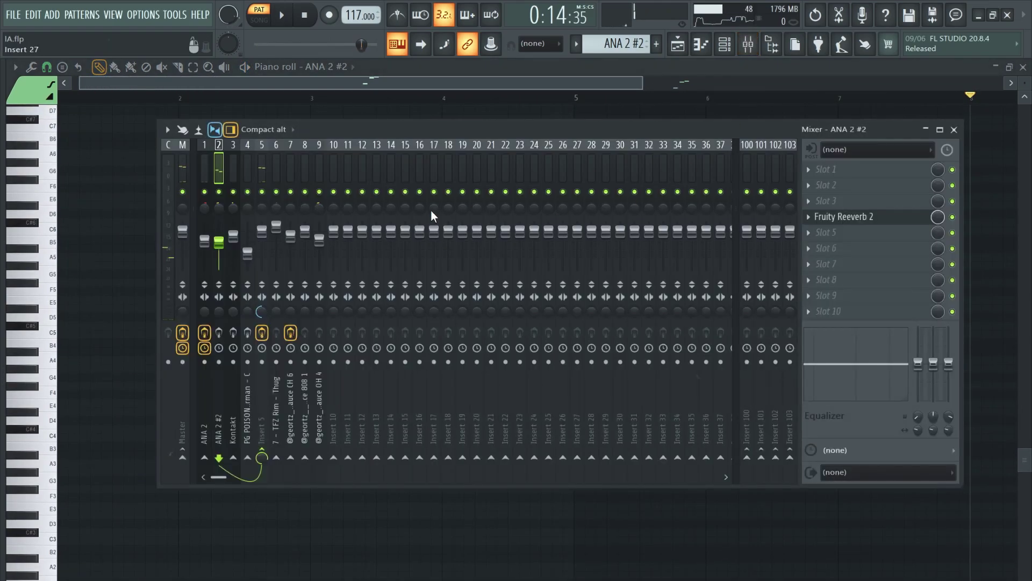
{"action": "left_click", "coordinate": [882, 220]}
{"action": "left_click_drag", "start_coordinate": [357, 132], "coordinate": [501, 155]}
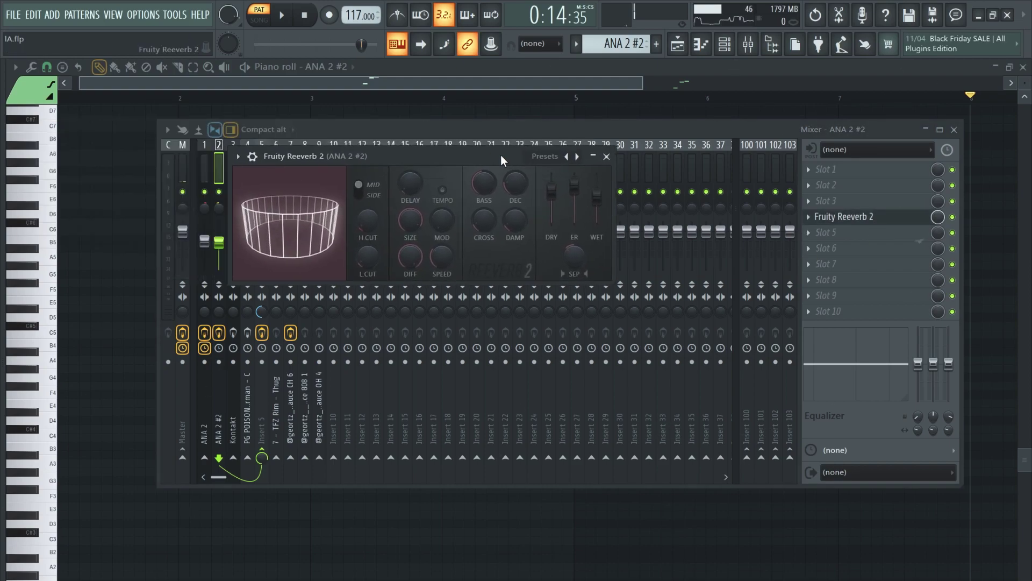
{"action": "key", "text": "space"}
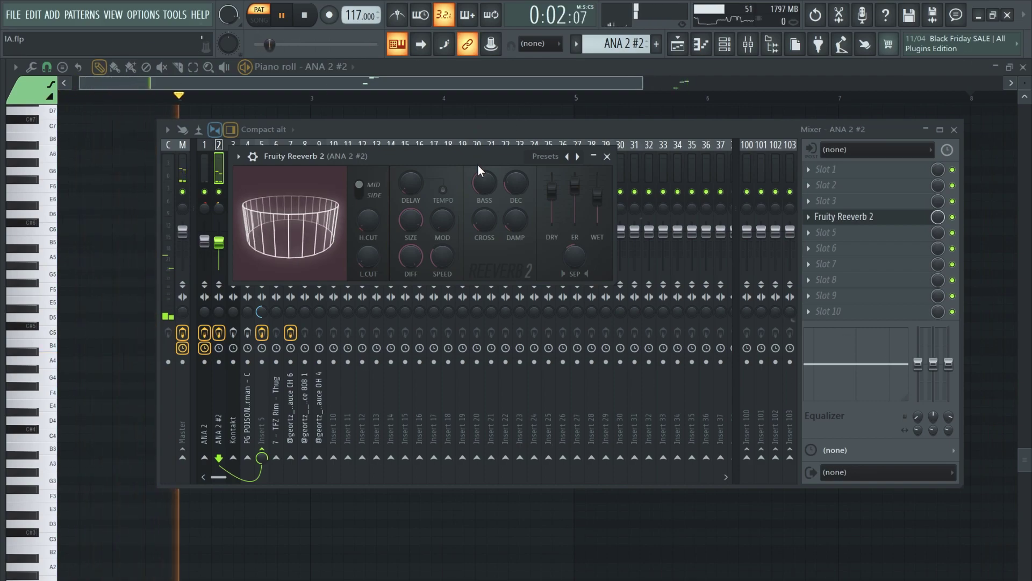
{"action": "left_click", "coordinate": [488, 103]}
{"action": "left_click", "coordinate": [443, 103]}
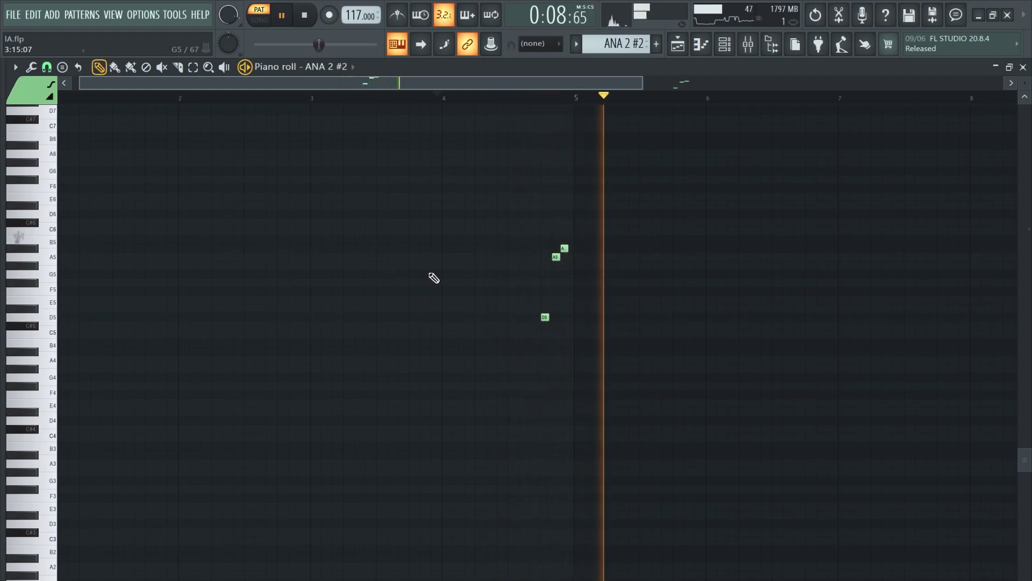
{"action": "key", "text": "space"}
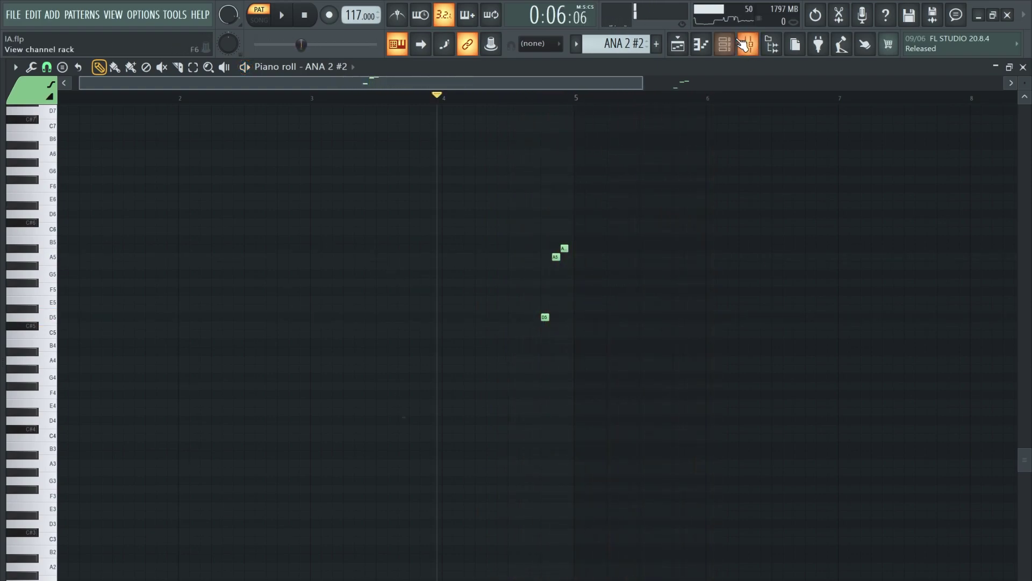
- Switch to the Kontakt pattern and open the Kontakt channel
{"action": "left_click", "coordinate": [724, 46]}
{"action": "left_click_drag", "start_coordinate": [597, 49], "coordinate": [597, 54]}
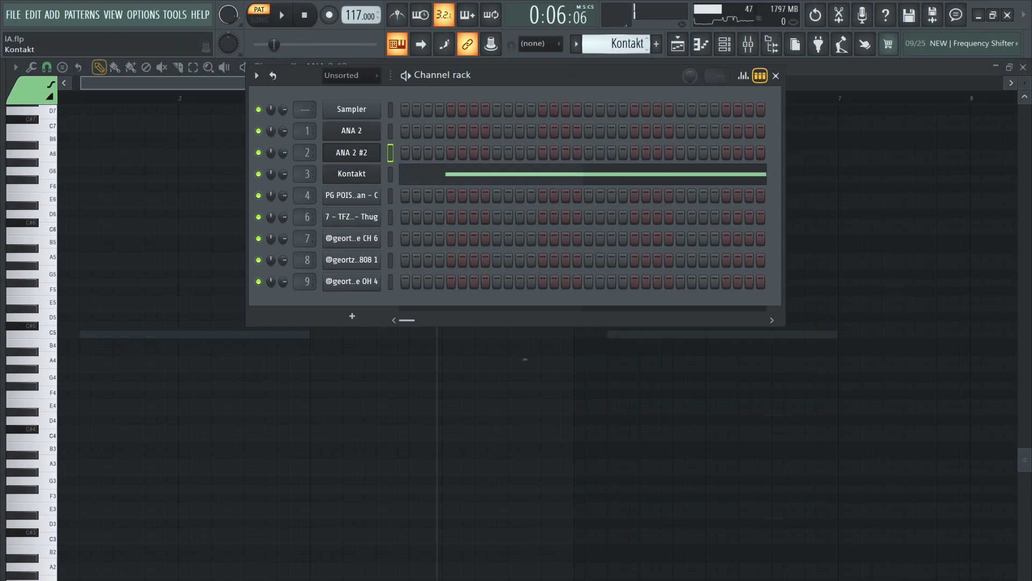
{"action": "left_click", "coordinate": [354, 181]}
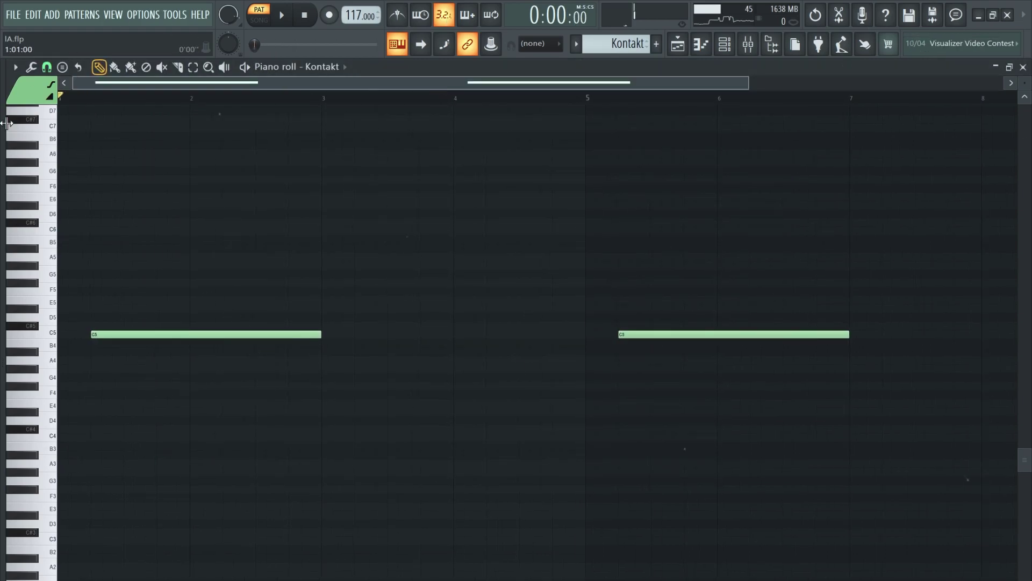
- Play back the Kontakt pattern's two long C5 notes in the piano roll
{"action": "scroll", "coordinate": [495, 184], "scroll_direction": "down", "scroll_amount": 1}
{"action": "scroll", "coordinate": [457, 209], "scroll_direction": "up", "scroll_amount": 2}
{"action": "scroll", "coordinate": [376, 237], "scroll_direction": "down", "scroll_amount": 4}
{"action": "key", "text": "space"}
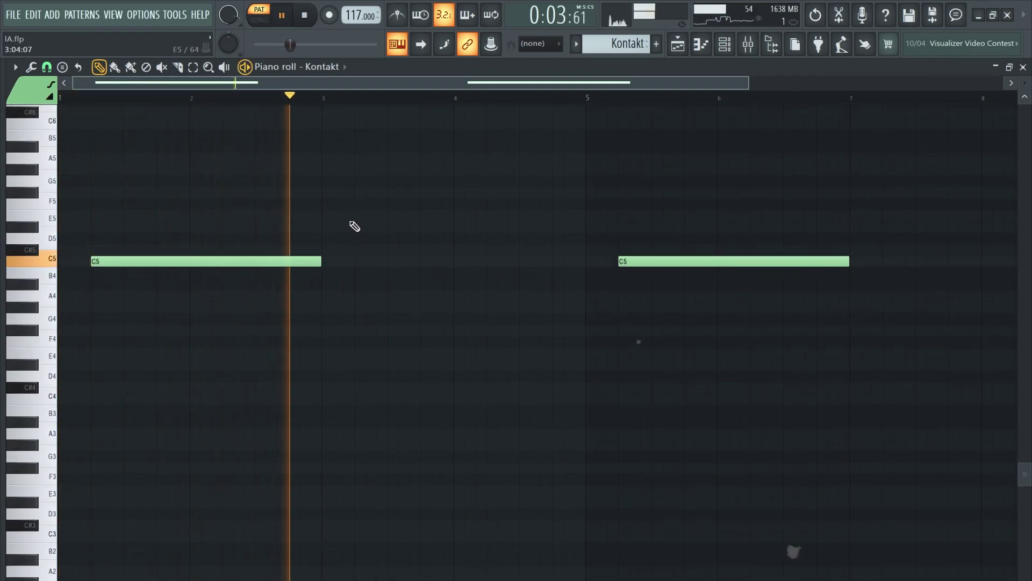
{"action": "scroll", "coordinate": [352, 222], "scroll_direction": "down", "scroll_amount": 1}
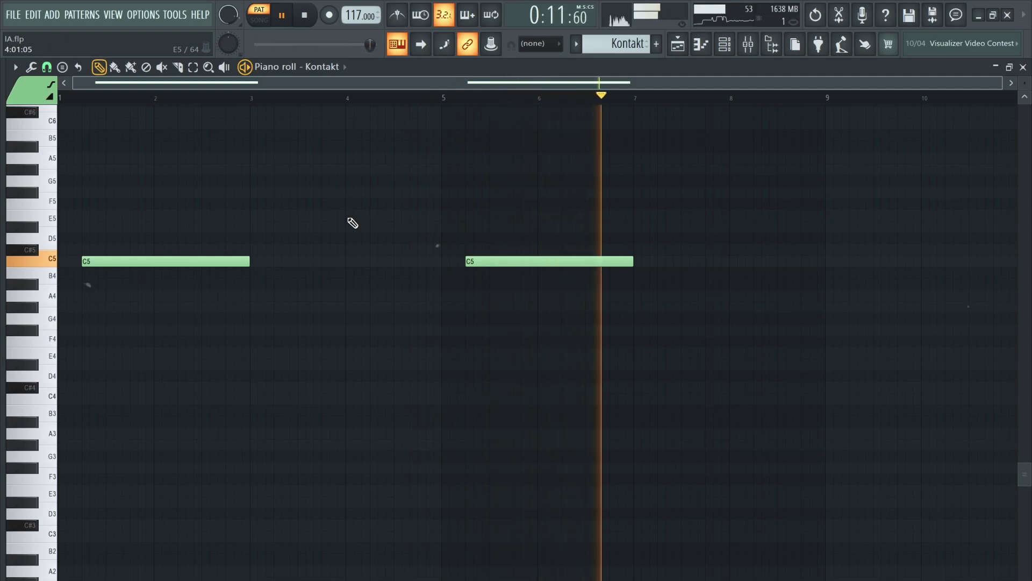
{"action": "key", "text": "space"}
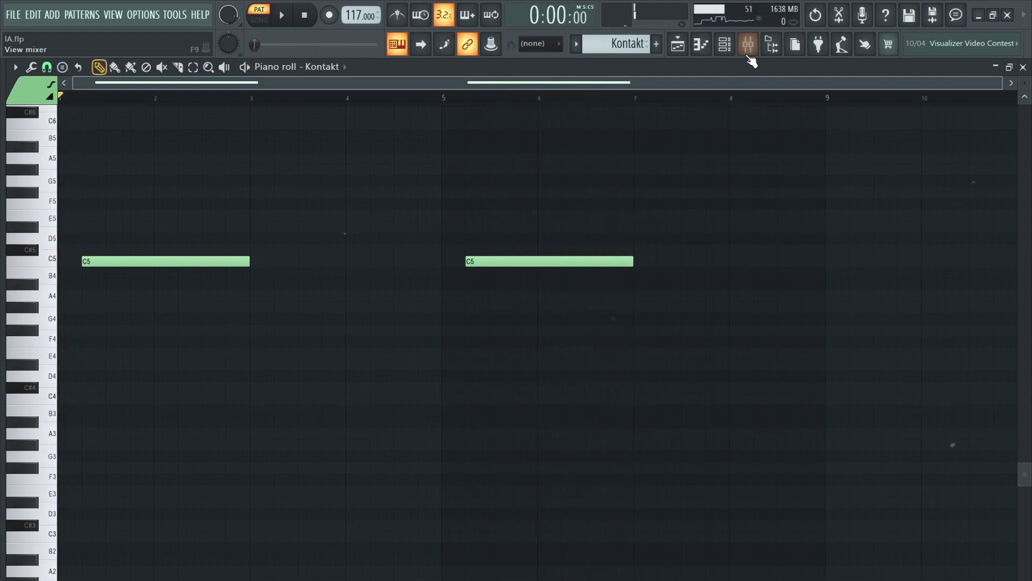
- Open Murda Melodies on the Kontakt mixer track and audition the pattern through it
{"action": "left_click", "coordinate": [748, 45]}
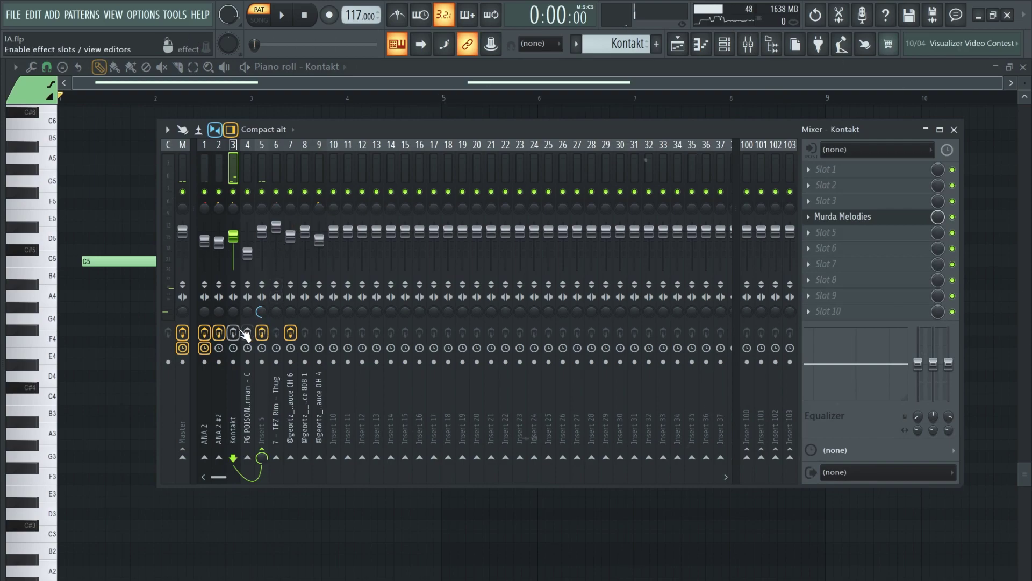
{"action": "left_click", "coordinate": [860, 218]}
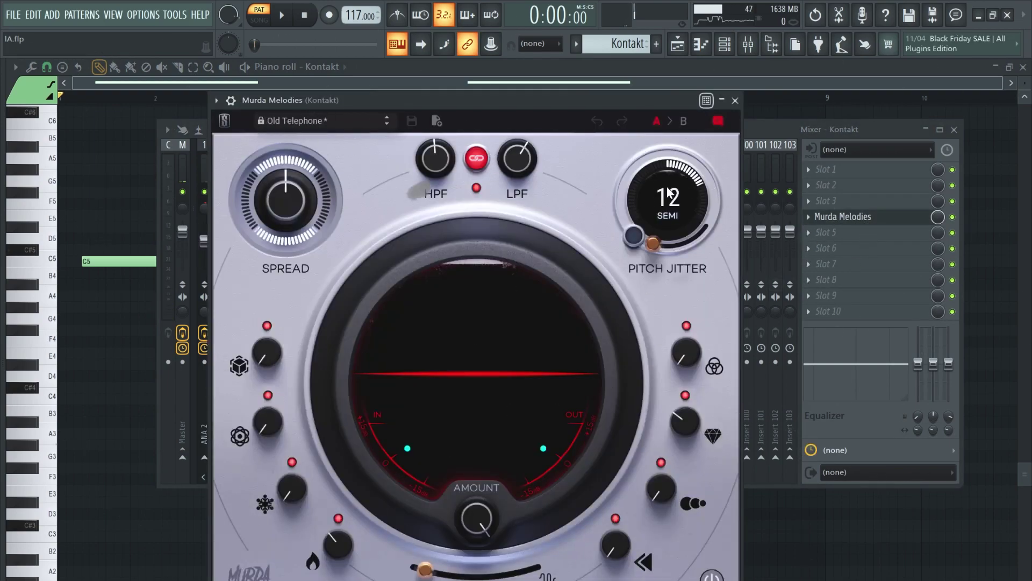
{"action": "left_click_drag", "start_coordinate": [561, 102], "coordinate": [563, 98]}
{"action": "key", "text": "space"}
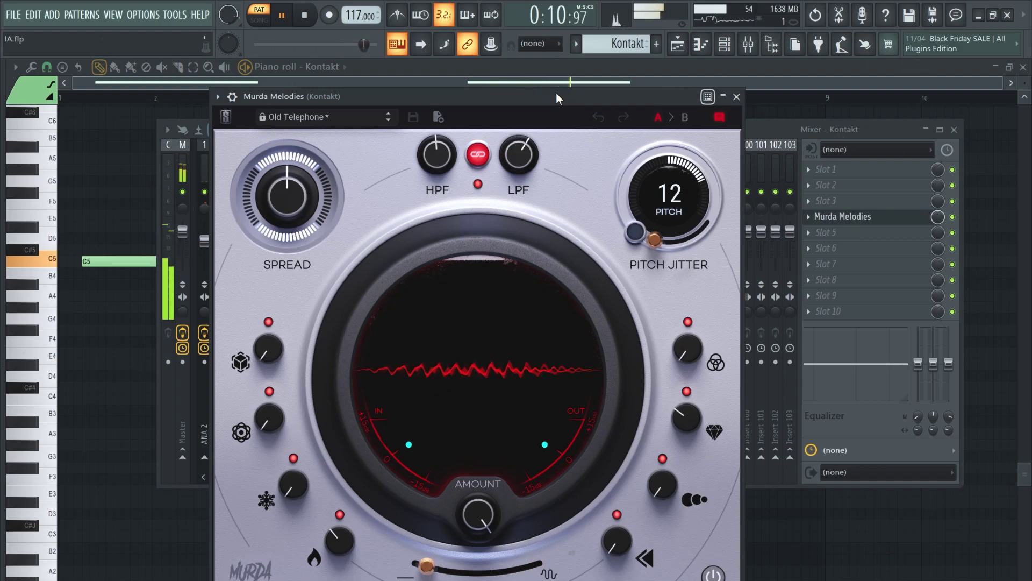
{"action": "key", "text": "space"}
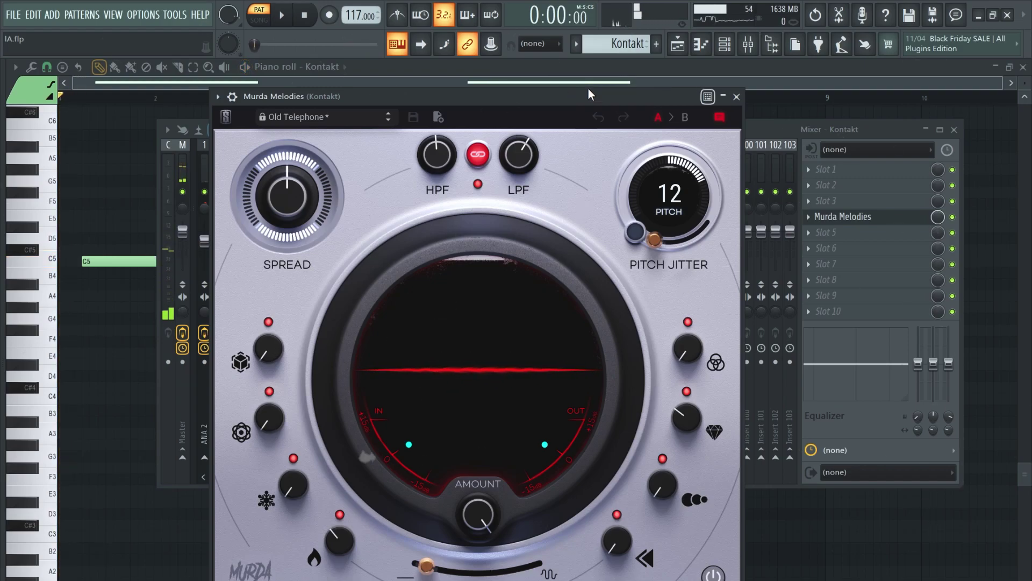
- Switch to the PG POISON String Shot pattern and open its sampler settings and its piano roll
{"action": "left_click", "coordinate": [809, 83]}
{"action": "left_click", "coordinate": [725, 44]}
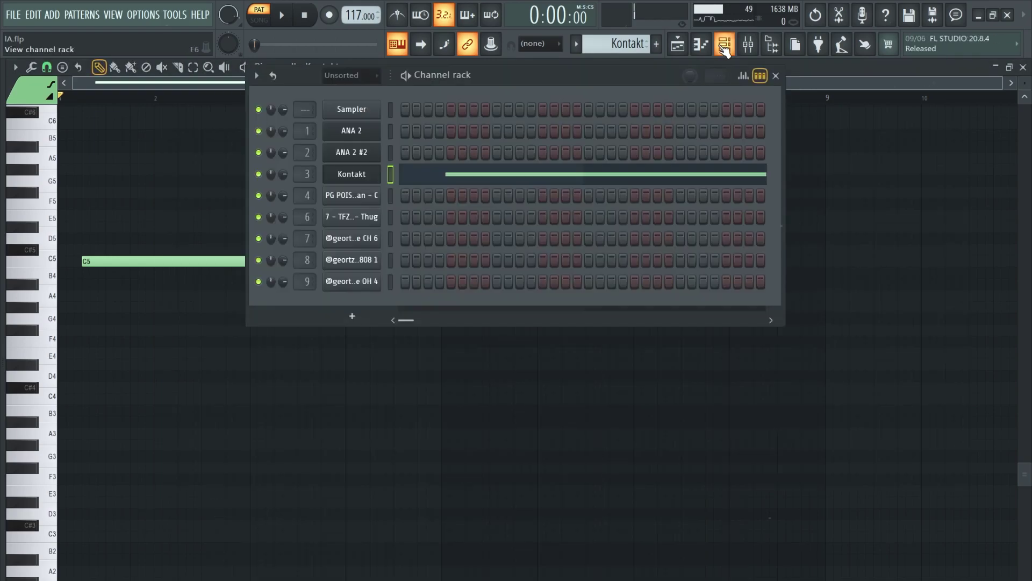
{"action": "scroll", "coordinate": [616, 44], "scroll_direction": "down", "scroll_amount": 1}
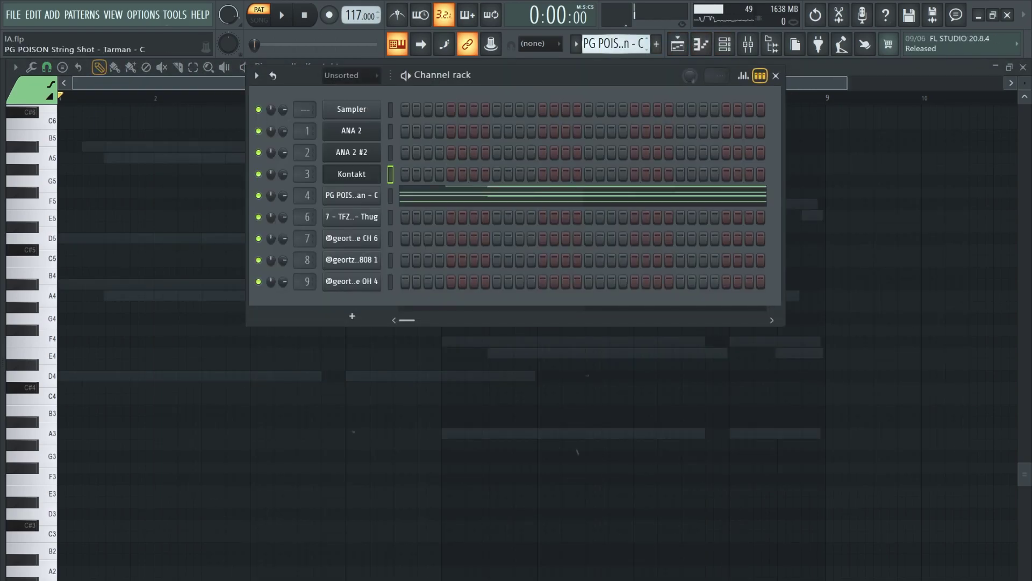
{"action": "left_click", "coordinate": [375, 200]}
{"action": "left_click_drag", "start_coordinate": [357, 224], "coordinate": [522, 102]}
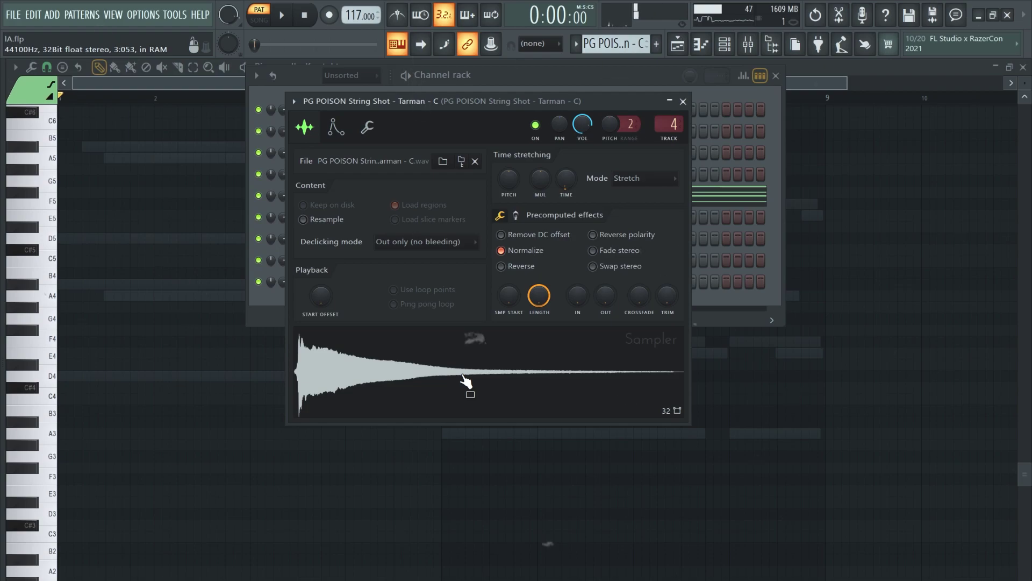
{"action": "left_click", "coordinate": [709, 202]}
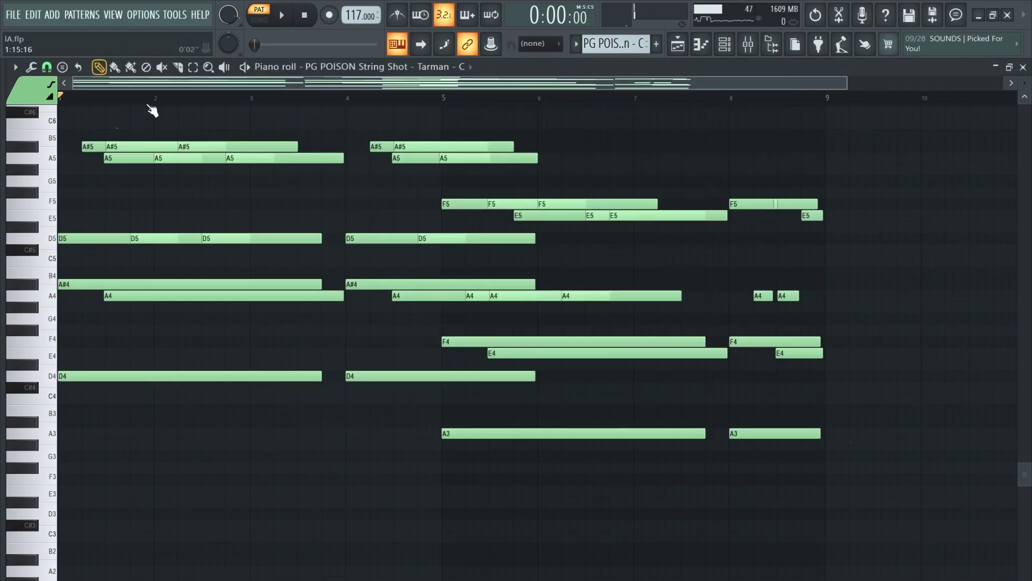
- Play back the PG POISON String Shot pattern in the piano roll
{"action": "key", "text": "space"}
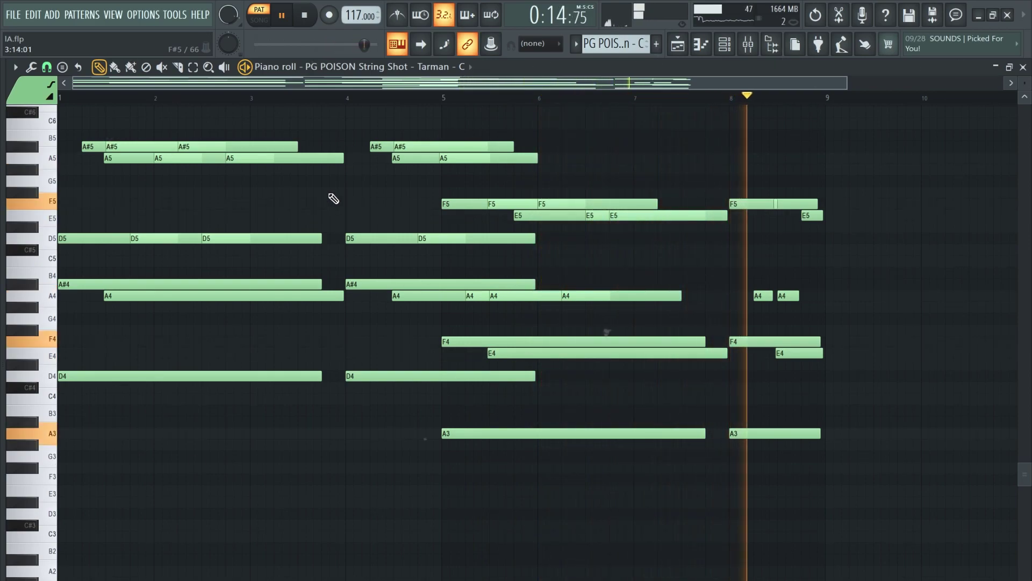
{"action": "scroll", "coordinate": [341, 205], "scroll_direction": "down", "scroll_amount": 1}
{"action": "key", "text": "space"}
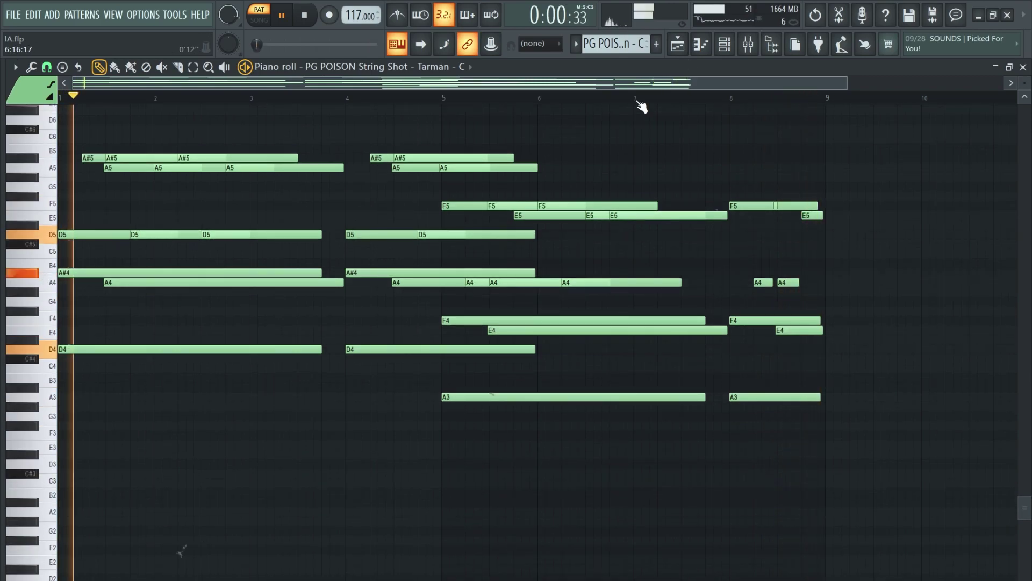
- Open the Ambience reverb on the PG POISON String Shot mixer track and dismiss its demo notice
{"action": "left_click", "coordinate": [748, 44]}
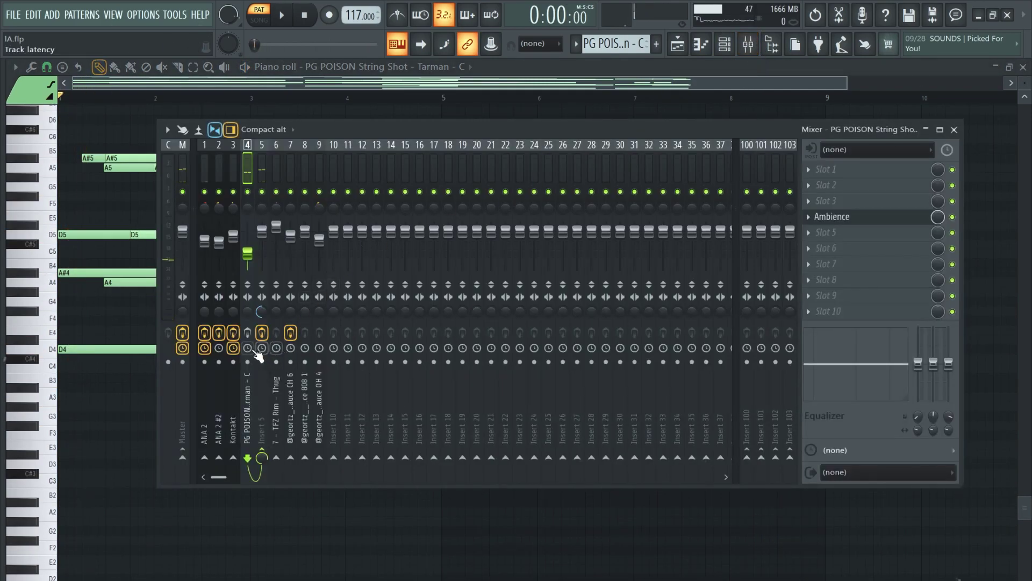
{"action": "left_click", "coordinate": [844, 221]}
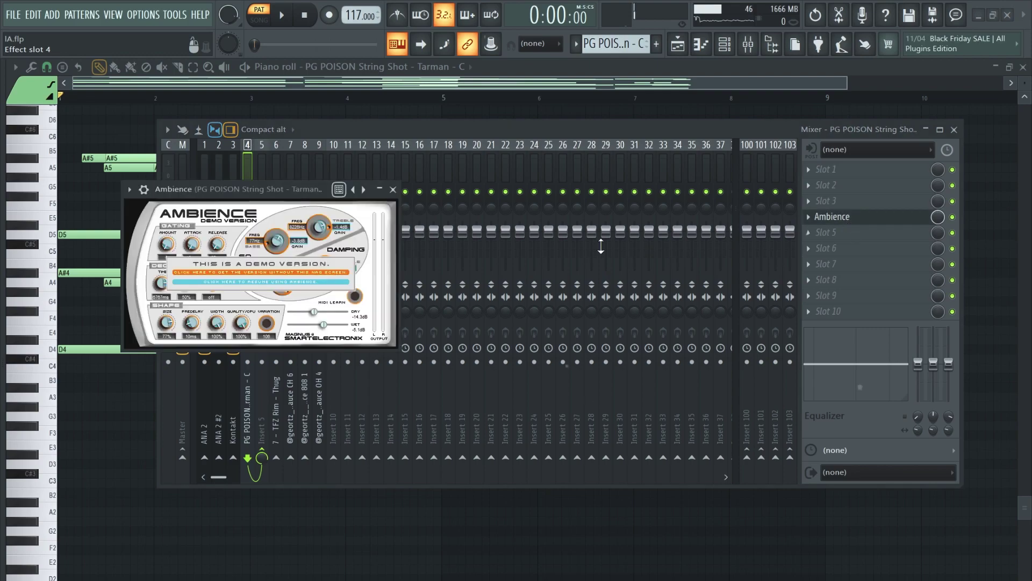
{"action": "left_click_drag", "start_coordinate": [295, 198], "coordinate": [475, 140]}
{"action": "left_click", "coordinate": [456, 238]}
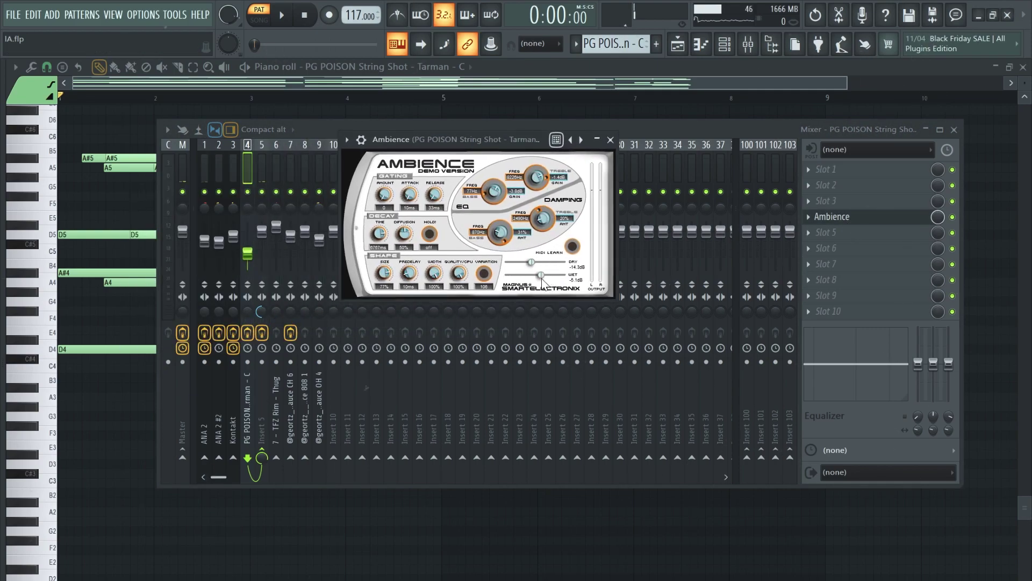
- Audition the PG POISON String Shot pattern briefly through the Ambience reverb
{"action": "key", "text": "space"}
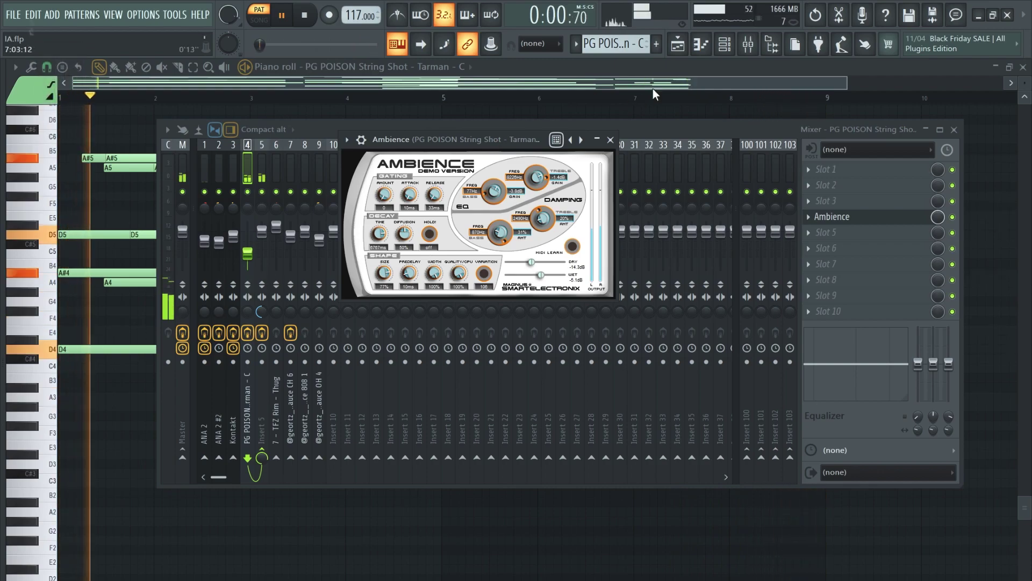
{"action": "key", "text": "space"}
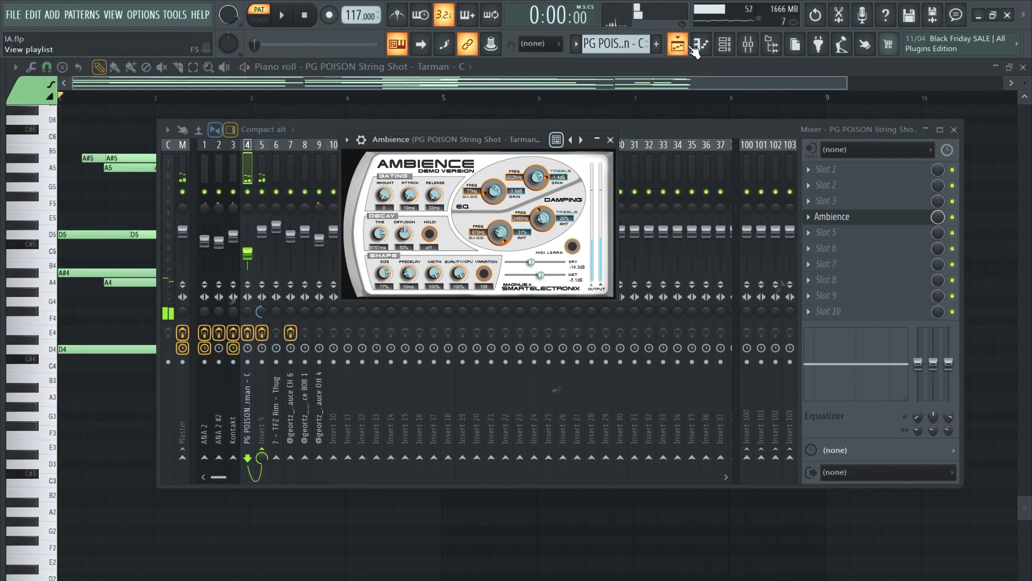
- Switch to the 7 - TFZ Rim - Thug pattern, show its sampler settings and open its notes in the piano roll
{"action": "left_click", "coordinate": [734, 46]}
{"action": "scroll", "coordinate": [622, 45], "scroll_direction": "down", "scroll_amount": 1}
{"action": "left_click", "coordinate": [360, 221]}
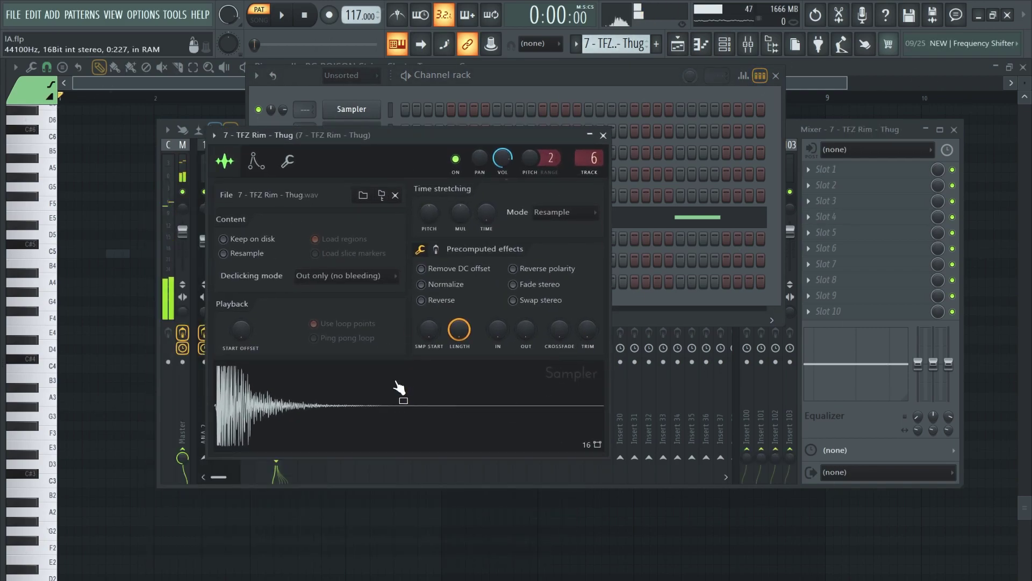
{"action": "left_click", "coordinate": [568, 94]}
{"action": "left_click", "coordinate": [535, 215]}
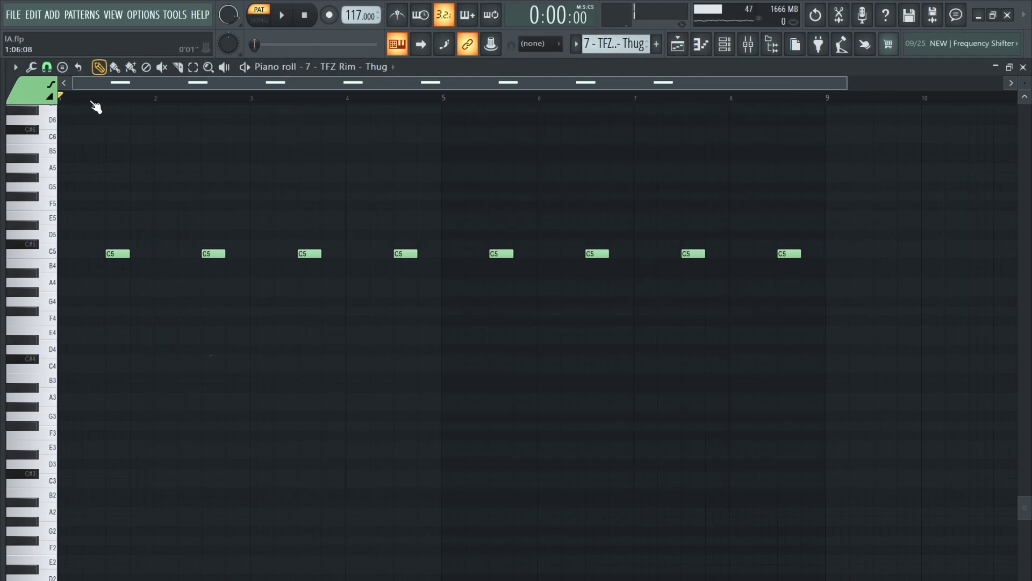
- Play back the TFZ Rim pattern in the piano roll with a closer view of its C5 notes
{"action": "scroll", "coordinate": [163, 200], "scroll_direction": "up", "scroll_amount": 2}
{"action": "key", "text": "space"}
{"action": "scroll", "coordinate": [124, 255], "scroll_direction": "up", "scroll_amount": 3}
{"action": "left_click_drag", "start_coordinate": [204, 182], "coordinate": [322, 181]}
{"action": "scroll", "coordinate": [258, 220], "scroll_direction": "up", "scroll_amount": 2}
{"action": "left_click_drag", "start_coordinate": [258, 220], "coordinate": [502, 198]}
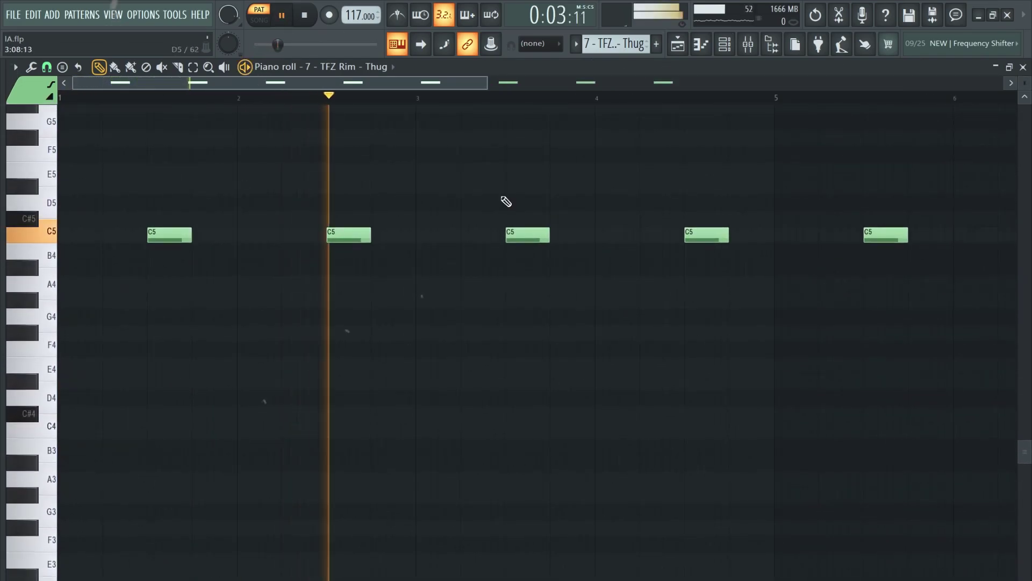
{"action": "scroll", "coordinate": [480, 192], "scroll_direction": "down", "scroll_amount": 2}
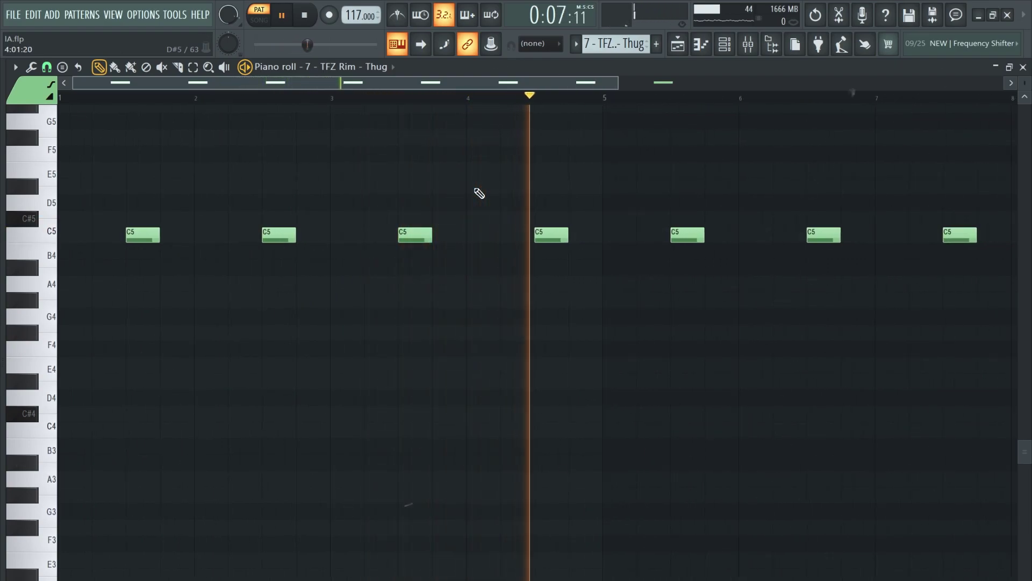
{"action": "key", "text": "space"}
- Switch to the Sauce CH 6 pattern, inspect its sampler settings and return to its piano roll
{"action": "scroll", "coordinate": [615, 43], "scroll_direction": "up", "scroll_amount": 1}
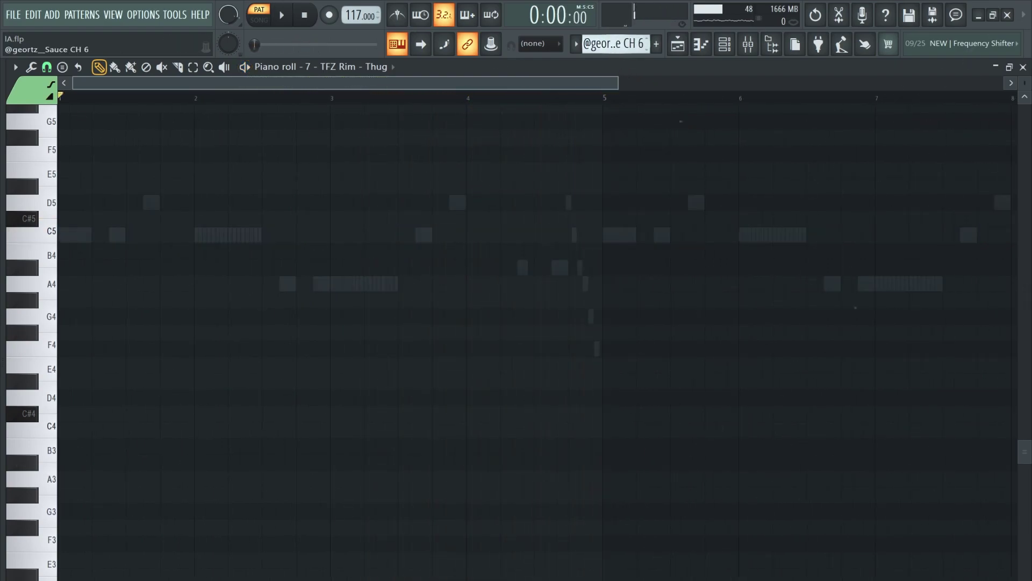
{"action": "double_click", "coordinate": [456, 209]}
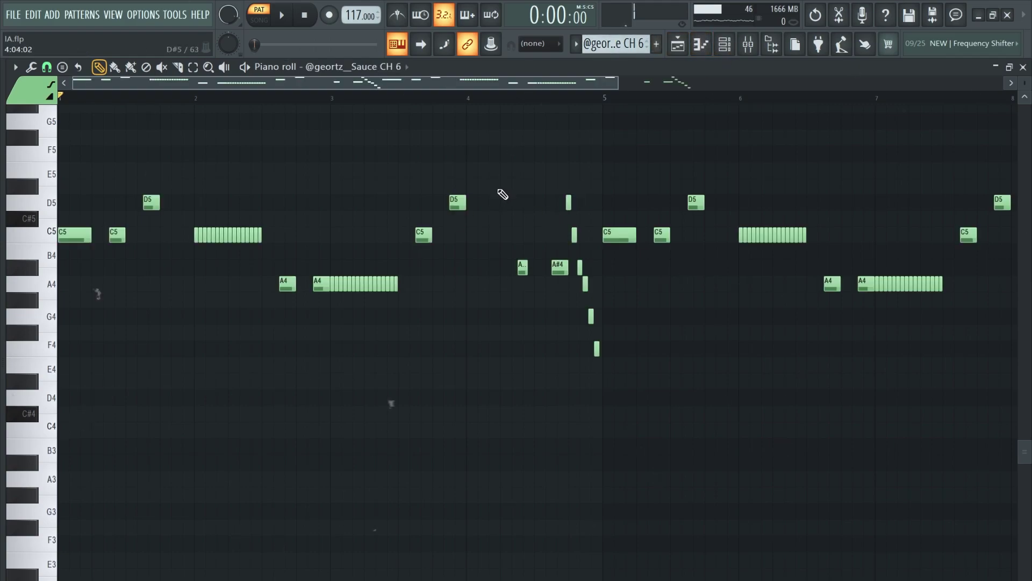
{"action": "left_click", "coordinate": [734, 43]}
{"action": "left_click", "coordinate": [343, 237]}
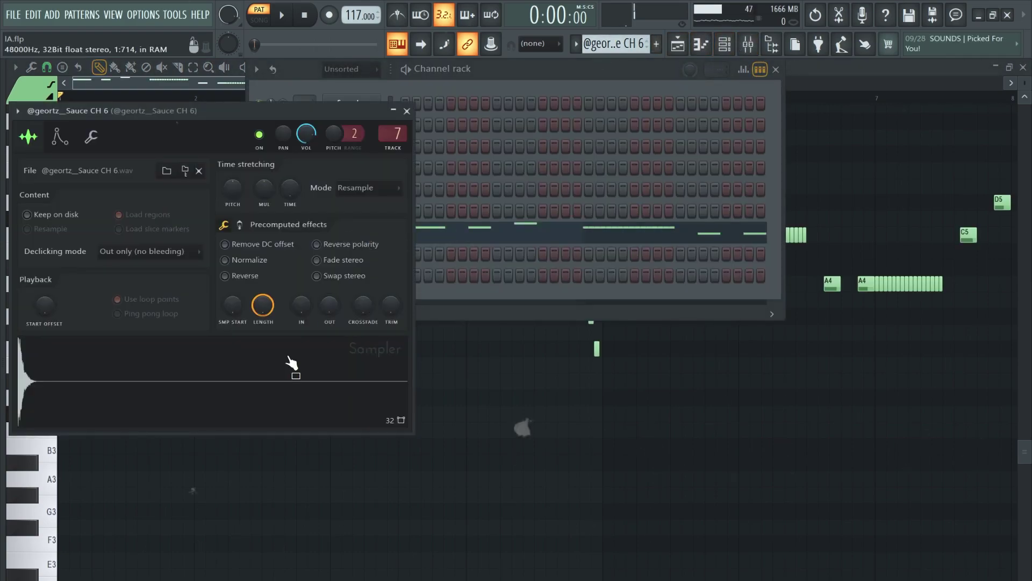
{"action": "left_click_drag", "start_coordinate": [211, 123], "coordinate": [461, 101]}
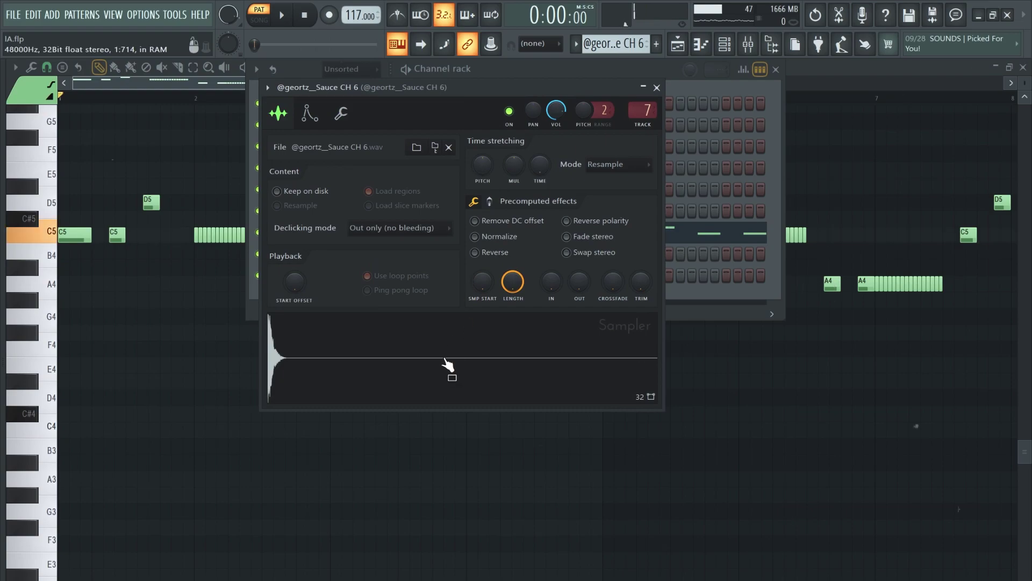
{"action": "right_click", "coordinate": [230, 366]}
{"action": "left_click", "coordinate": [247, 72]}
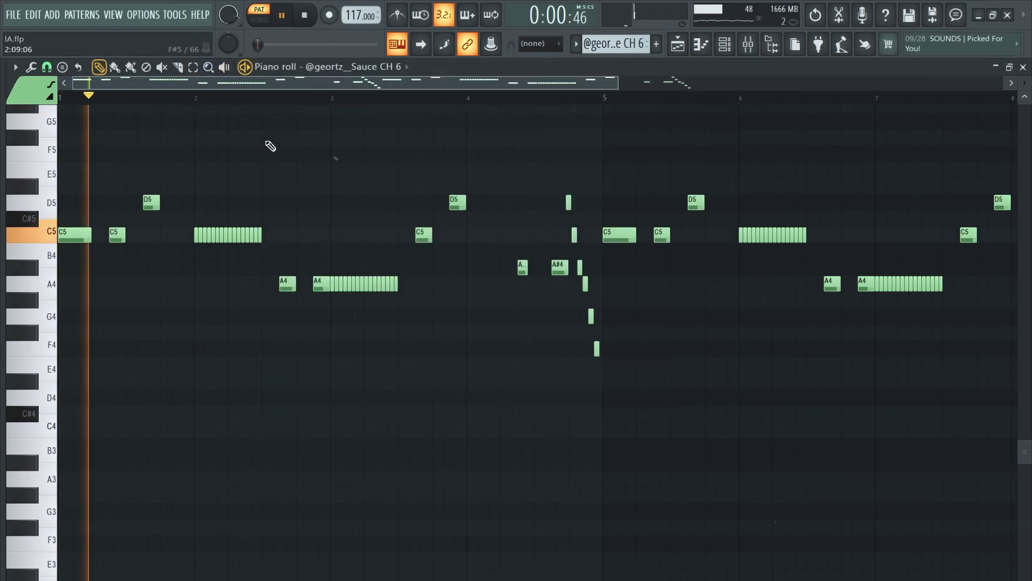
- Play back the Sauce CH 6 pattern with the note velocity lane enlarged beneath the notes
{"action": "right_click", "coordinate": [273, 156], "text": "ctrl"}
{"action": "left_click_drag", "start_coordinate": [337, 204], "coordinate": [350, 118]}
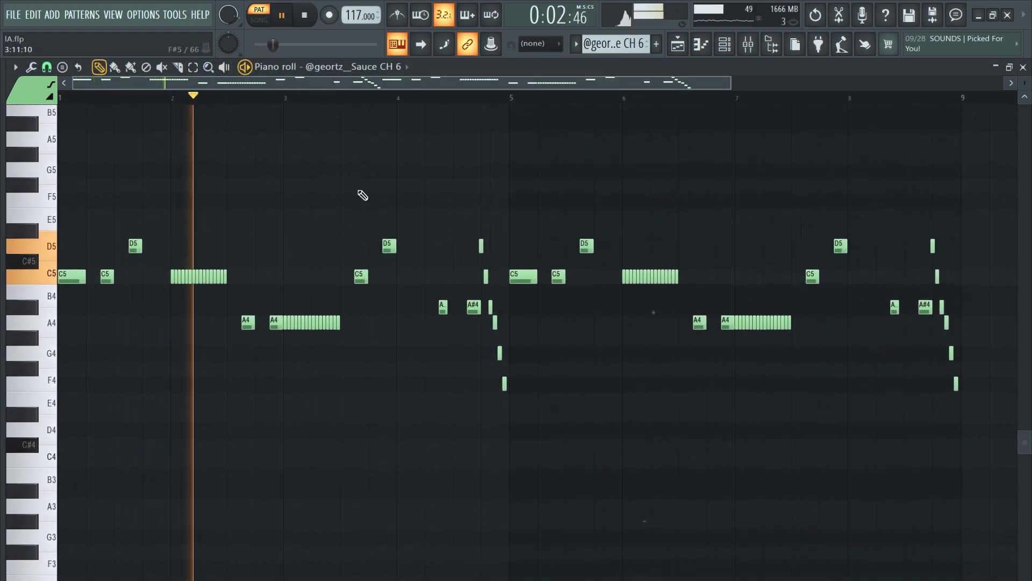
{"action": "left_click_drag", "start_coordinate": [380, 580], "coordinate": [376, 445]}
{"action": "left_click_drag", "start_coordinate": [383, 362], "coordinate": [396, 313]}
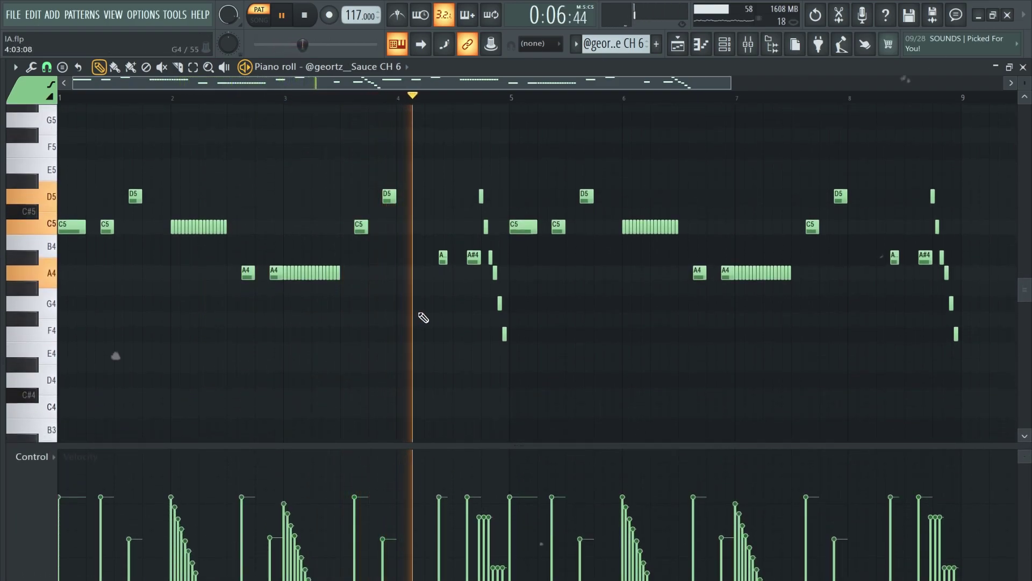
{"action": "left_click_drag", "start_coordinate": [414, 449], "coordinate": [410, 383]}
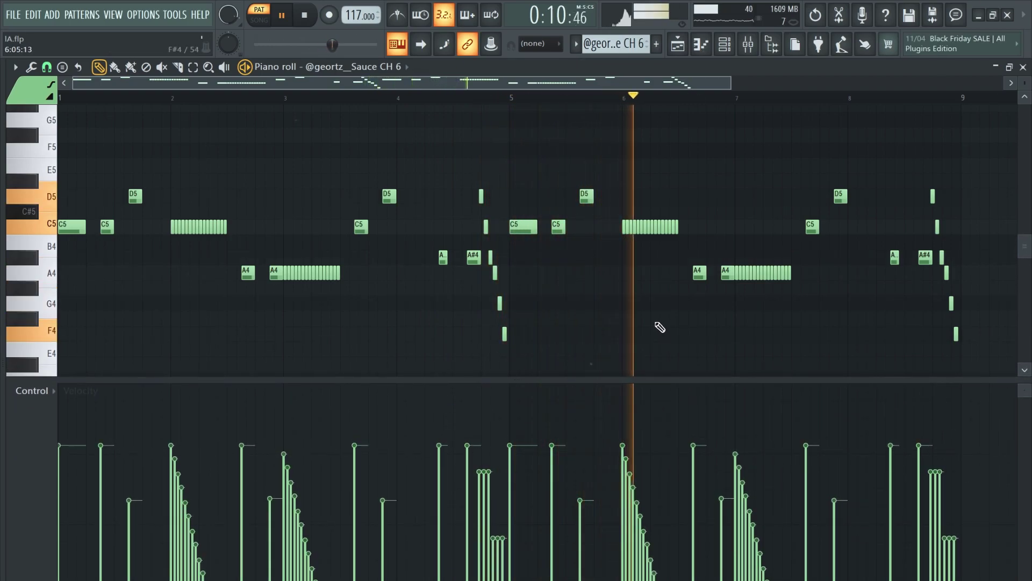
{"action": "left_click_drag", "start_coordinate": [657, 319], "coordinate": [659, 309]}
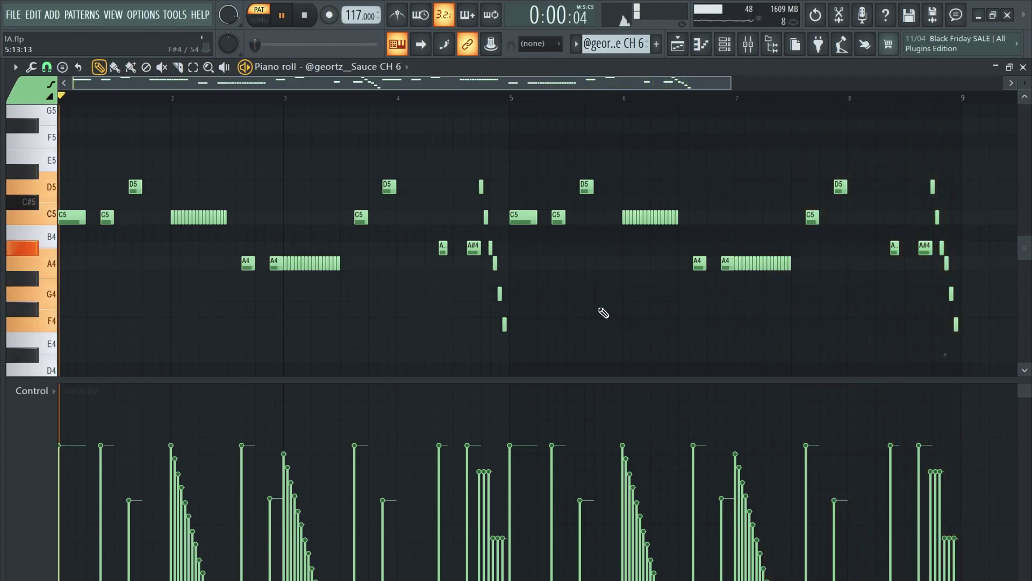
- Switch to the Sauce 808 1 pattern, show its sampler's volume envelope and open its piano roll
{"action": "left_click", "coordinate": [725, 49]}
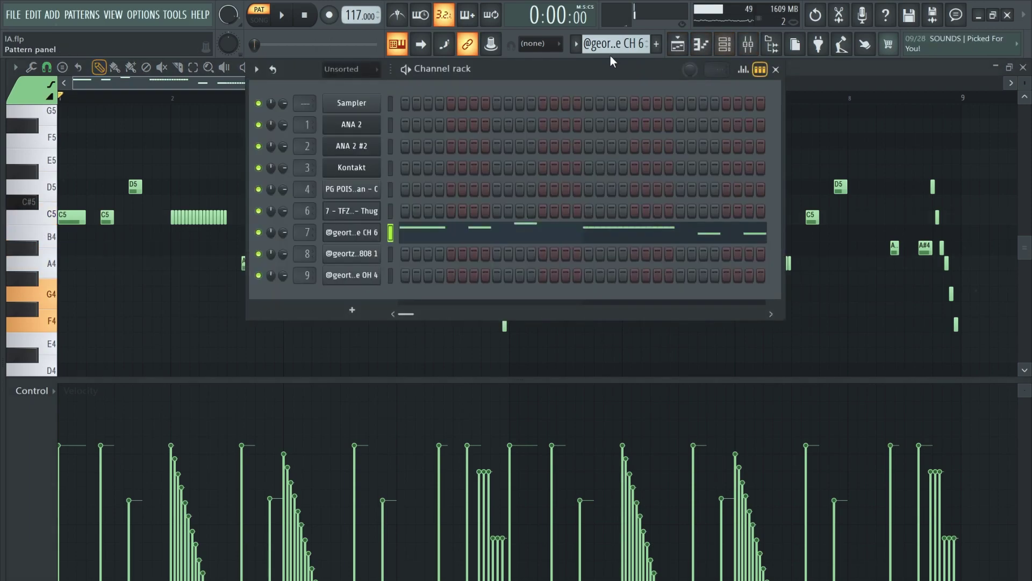
{"action": "scroll", "coordinate": [611, 43], "scroll_direction": "down", "scroll_amount": 1}
{"action": "left_click", "coordinate": [360, 255]}
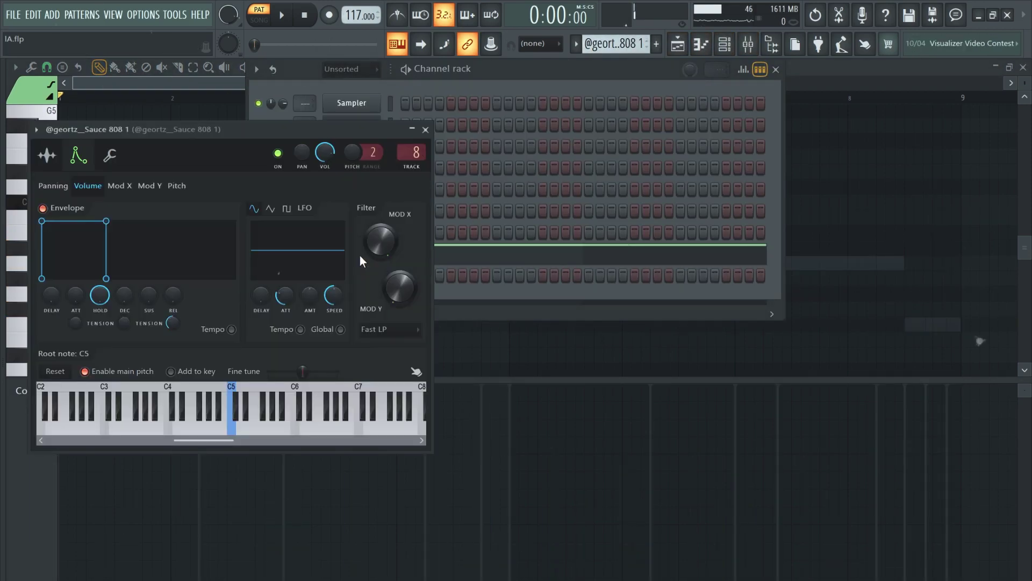
{"action": "left_click_drag", "start_coordinate": [238, 156], "coordinate": [469, 137]}
{"action": "left_click", "coordinate": [277, 136]}
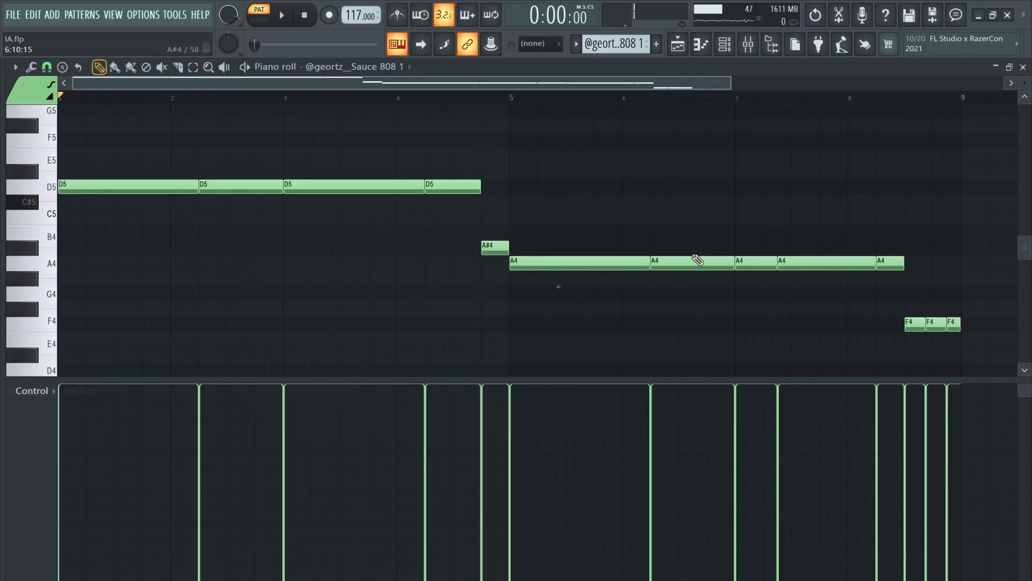
- Collapse the velocity lane and play back the Sauce 808 1 bass notes in the piano roll
{"action": "left_click_drag", "start_coordinate": [554, 380], "coordinate": [554, 578]}
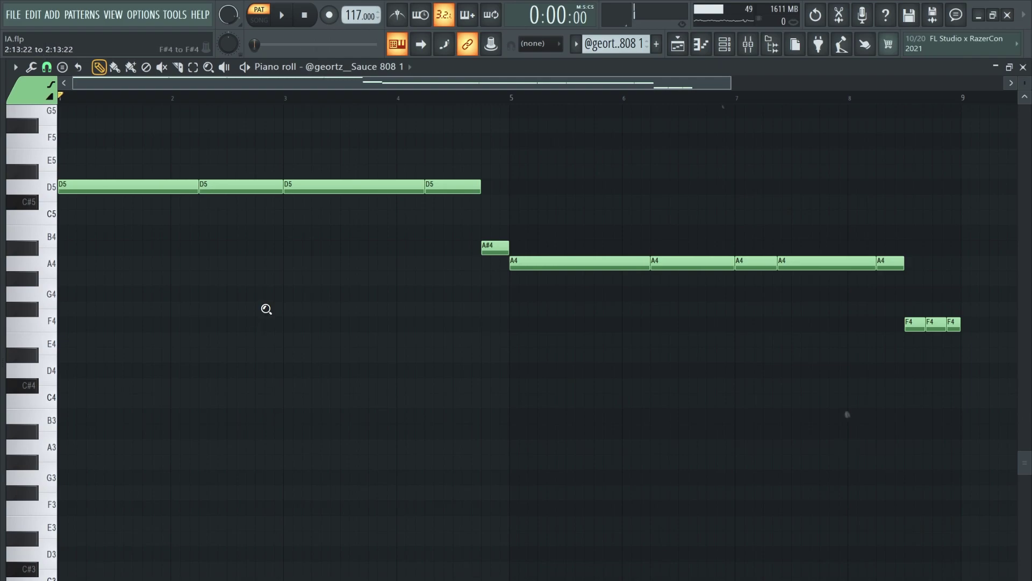
{"action": "scroll", "coordinate": [266, 309], "scroll_direction": "up", "scroll_amount": 5}
{"action": "scroll", "coordinate": [281, 293], "scroll_direction": "down", "scroll_amount": 4}
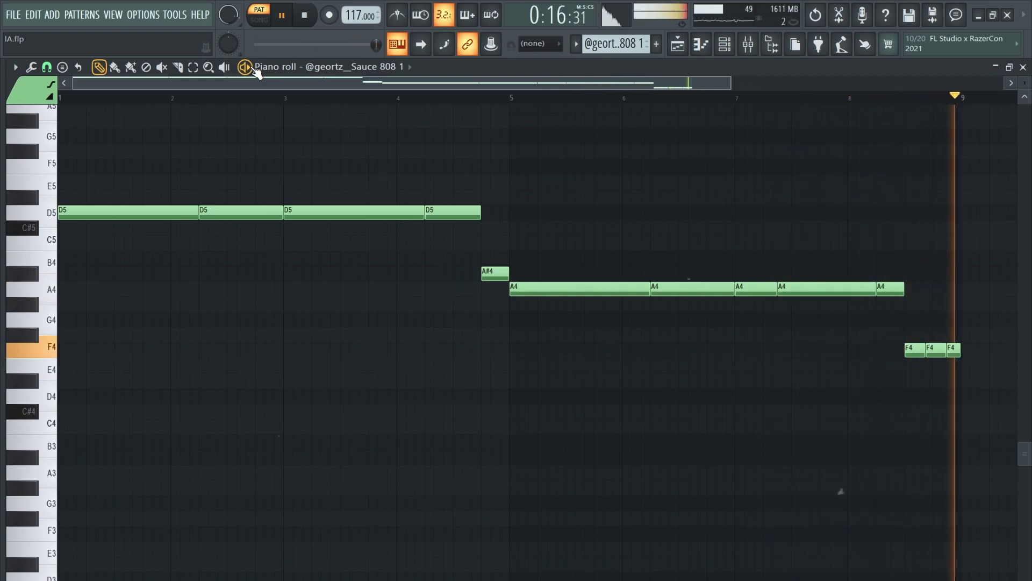
{"action": "key", "text": "space"}
- Switch to the Sauce OH 4 pattern, view its piano roll notes and open its sampler's volume envelope settings
{"action": "left_click", "coordinate": [678, 45]}
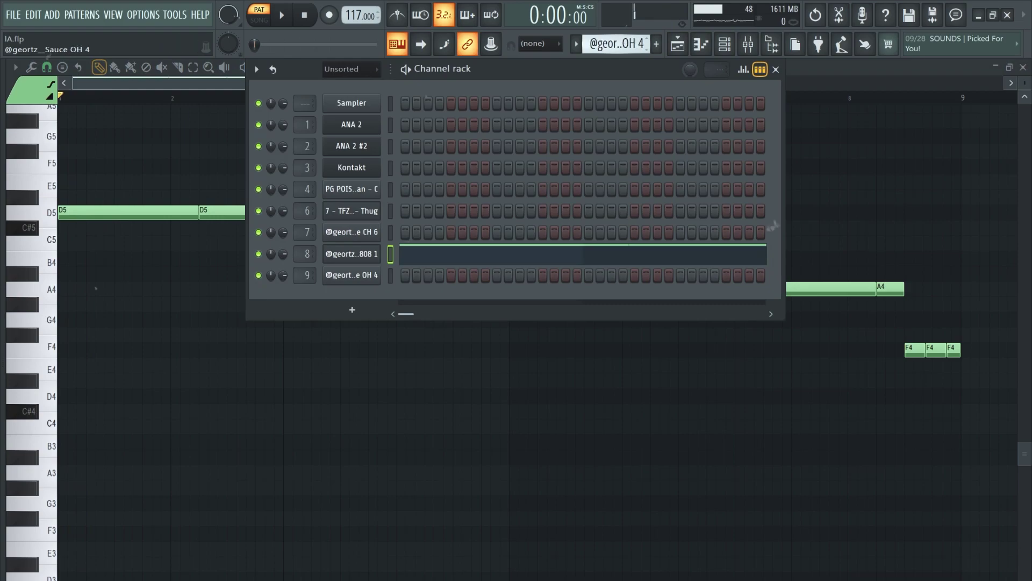
{"action": "left_click_drag", "start_coordinate": [617, 45], "coordinate": [617, 39]}
{"action": "left_click", "coordinate": [449, 285]}
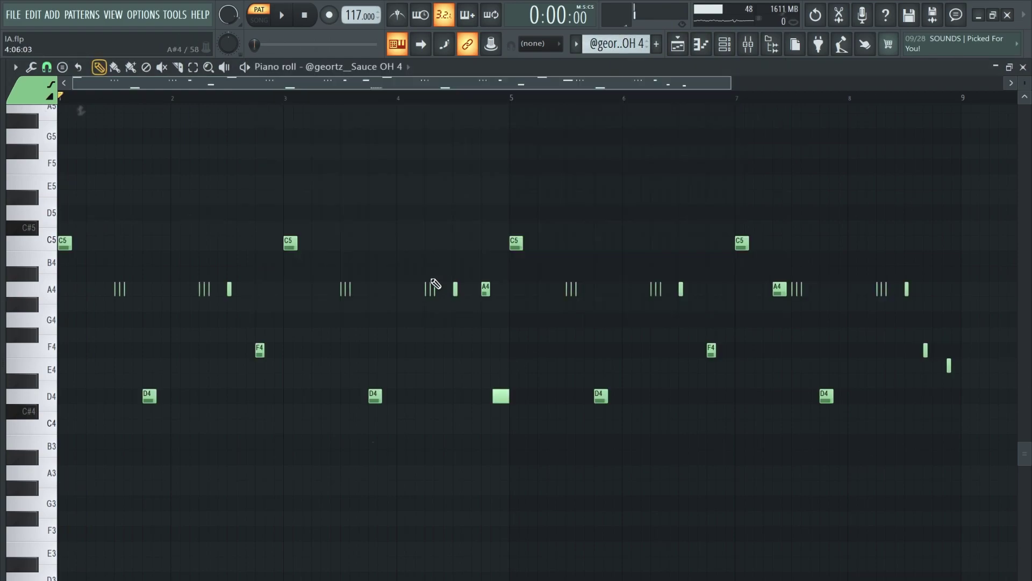
{"action": "left_click", "coordinate": [724, 44]}
{"action": "left_click", "coordinate": [352, 275]}
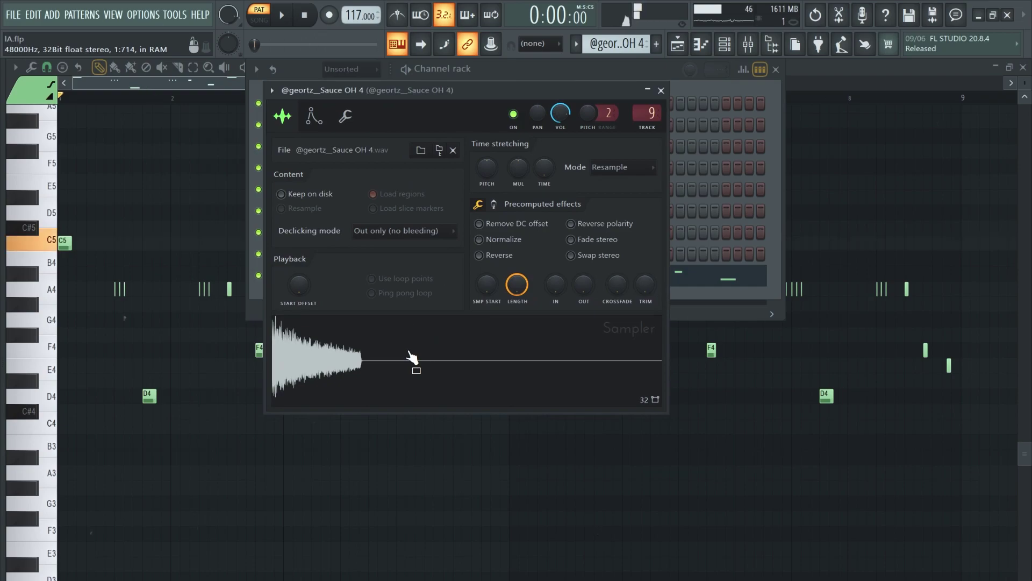
{"action": "left_click", "coordinate": [318, 115]}
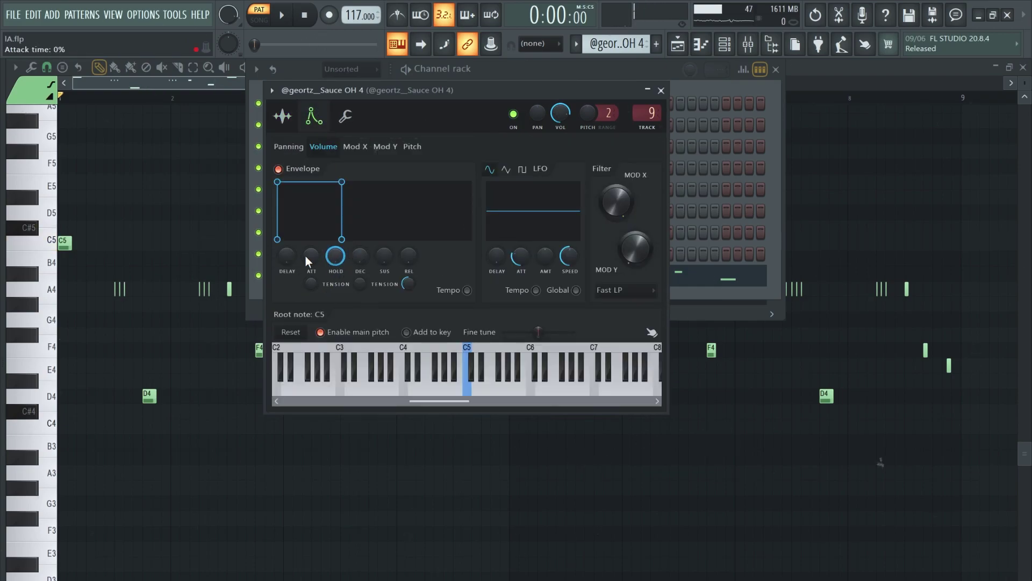
- Play back the Sauce OH 4 pattern in the piano roll, examining its D4 roll and closing notes up close
{"action": "left_click", "coordinate": [901, 192]}
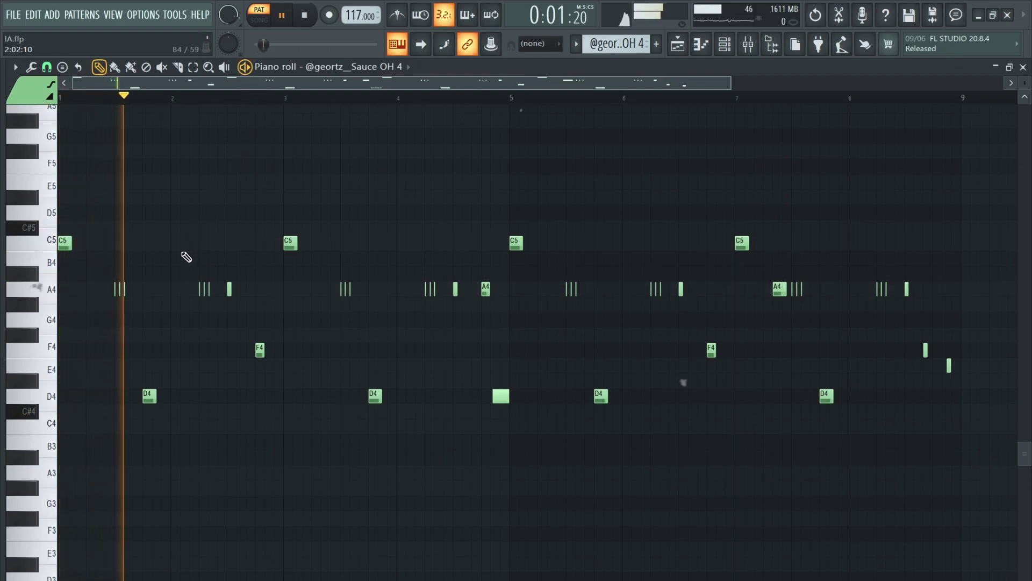
{"action": "scroll", "coordinate": [184, 258], "scroll_direction": "down", "scroll_amount": 3}
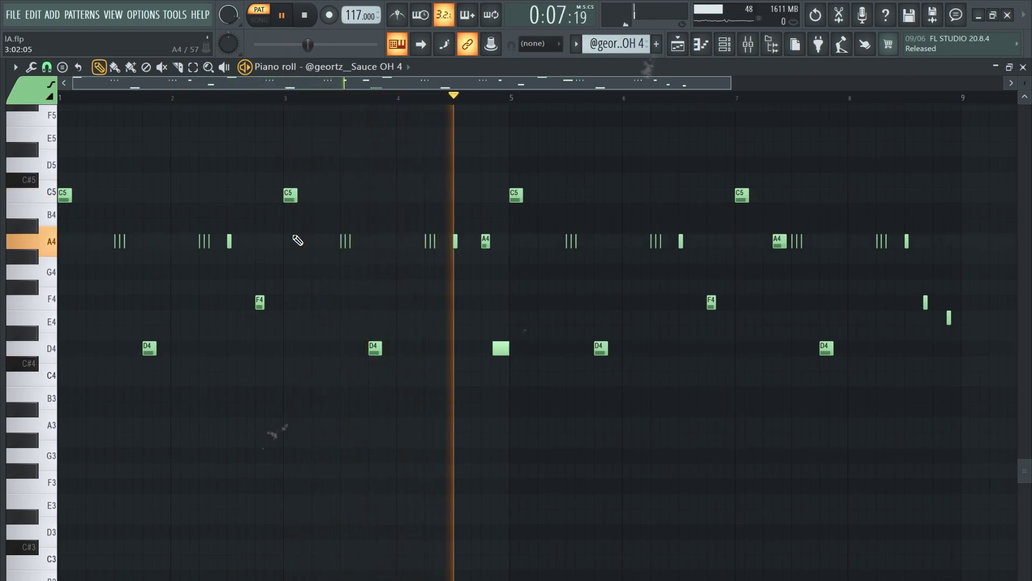
{"action": "scroll", "coordinate": [491, 340], "scroll_direction": "up", "scroll_amount": 5}
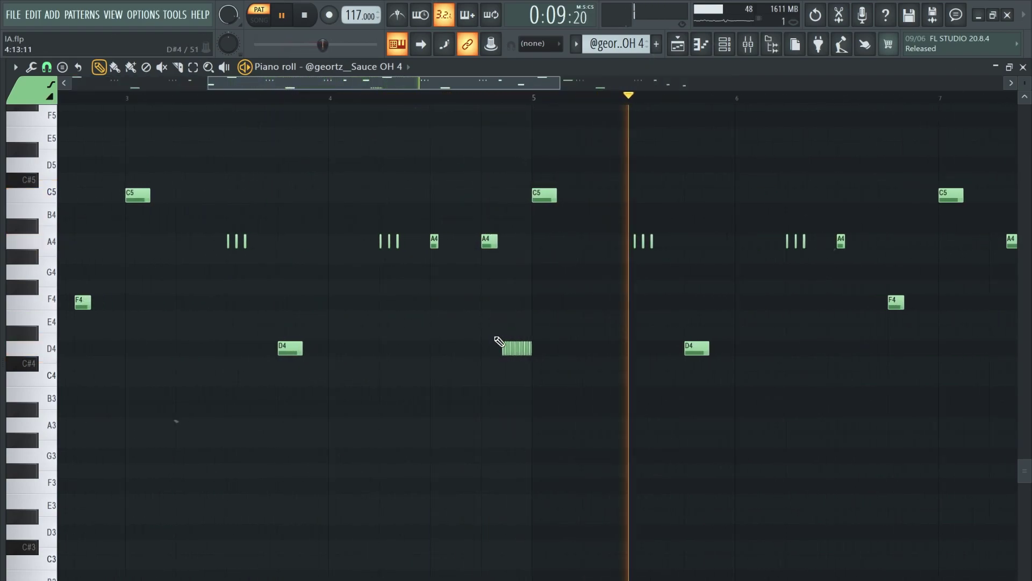
{"action": "left_click_drag", "start_coordinate": [507, 395], "coordinate": [291, 410]}
{"action": "left_click_drag", "start_coordinate": [558, 410], "coordinate": [226, 414]}
{"action": "left_click_drag", "start_coordinate": [617, 402], "coordinate": [392, 406]}
{"action": "scroll", "coordinate": [503, 403], "scroll_direction": "down", "scroll_amount": 4}
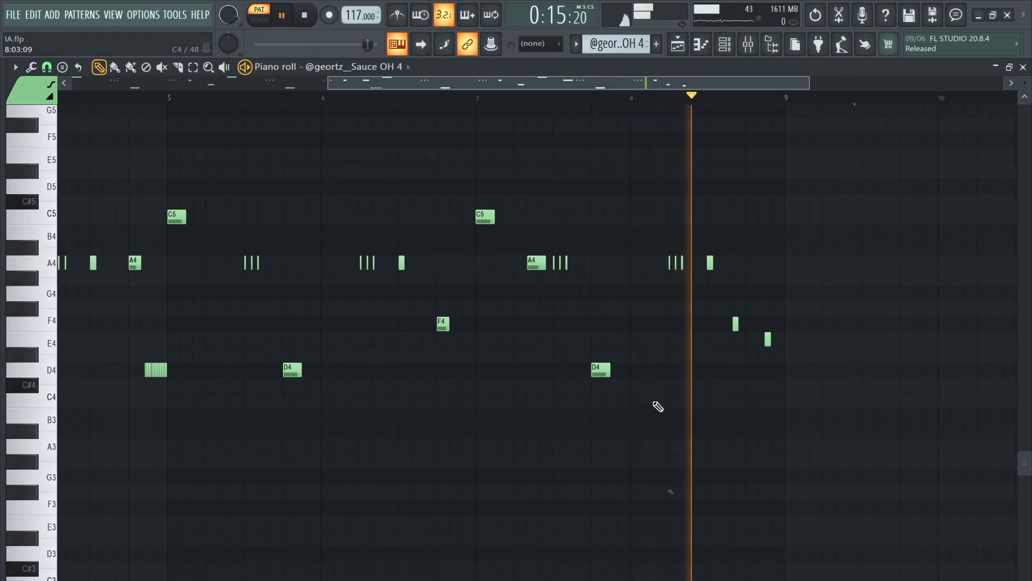
- Stop the Sauce OH 4 playback and open the Playlist to view the full arrangement
{"action": "key", "text": "space"}
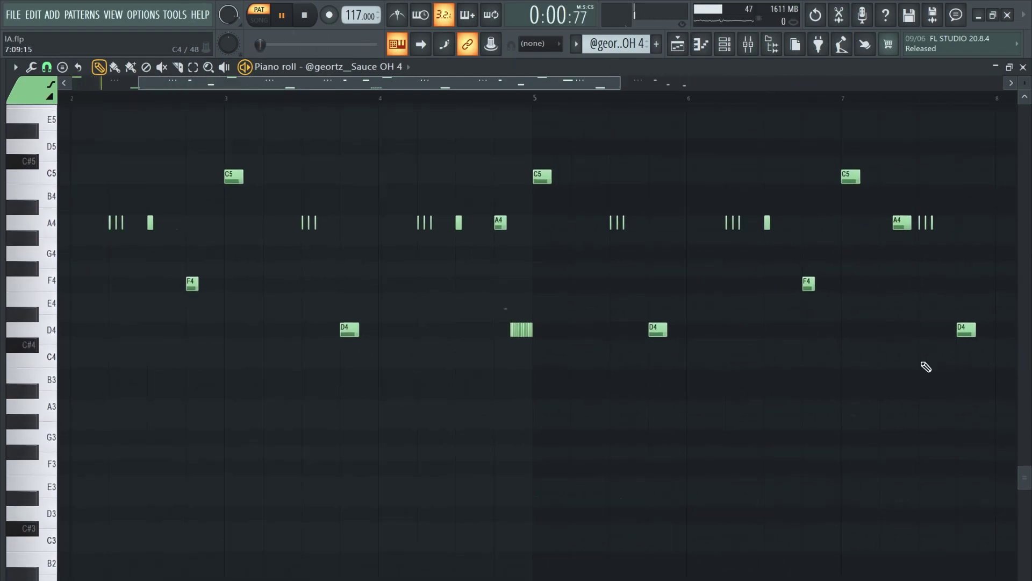
{"action": "left_click", "coordinate": [679, 46]}
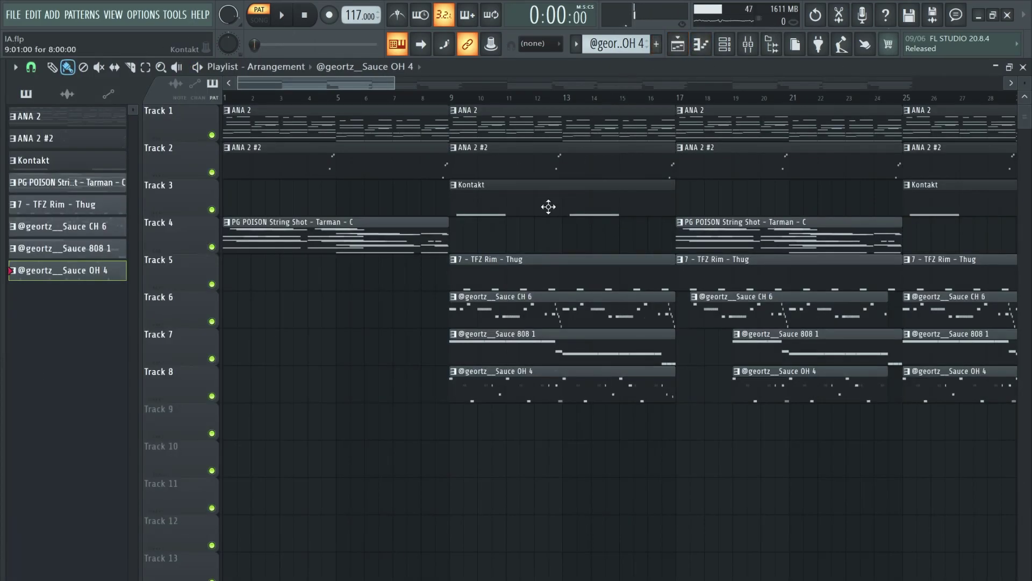